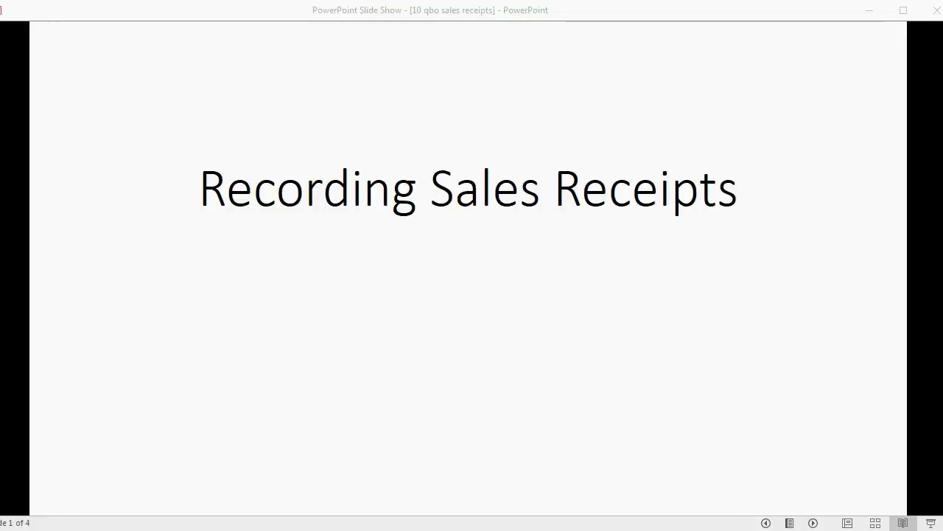
# Advance the slideshow to the January 11 video hours example and reveal its points up to the trial balance question
pyautogui.click(897, 408)
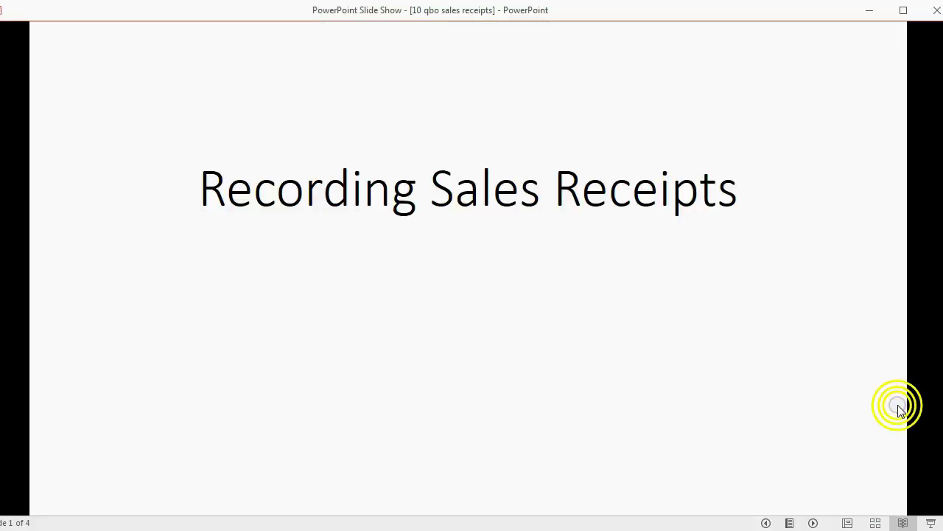
pyautogui.press('Right')
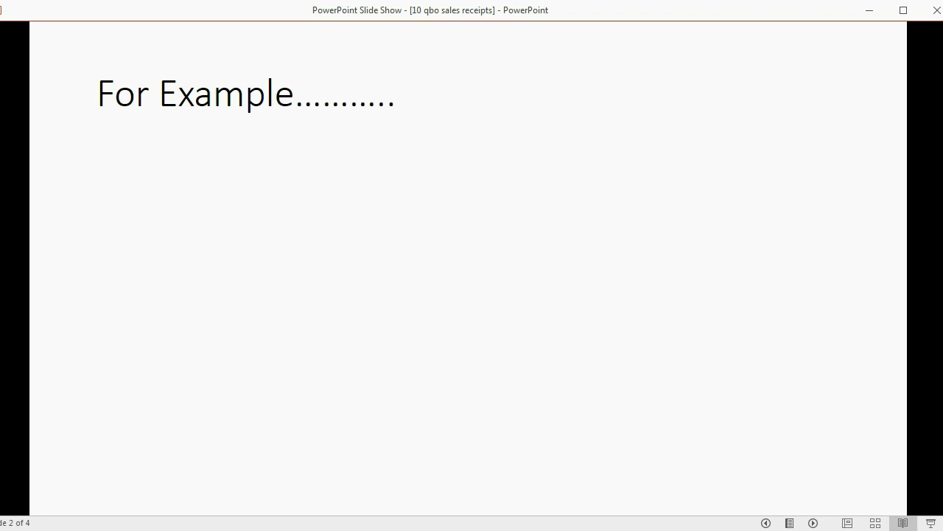
pyautogui.press('Right')
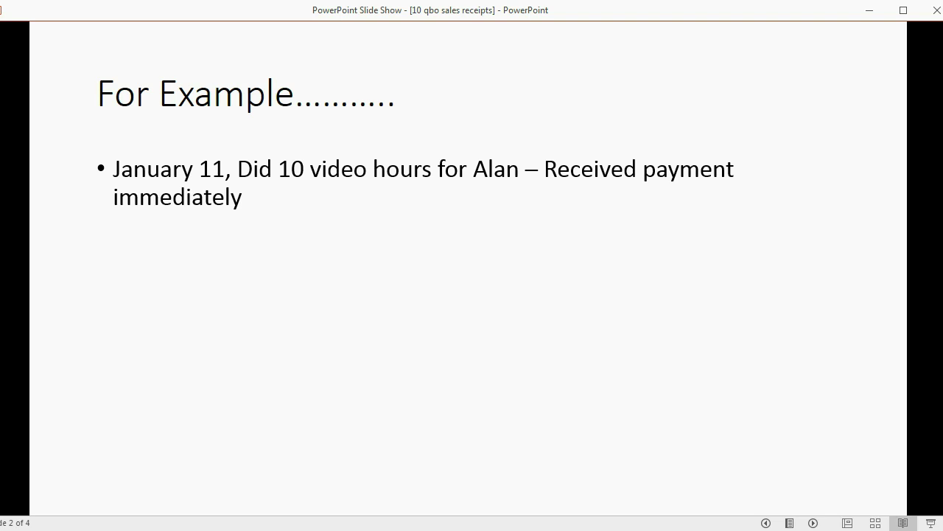
pyautogui.press('Right')
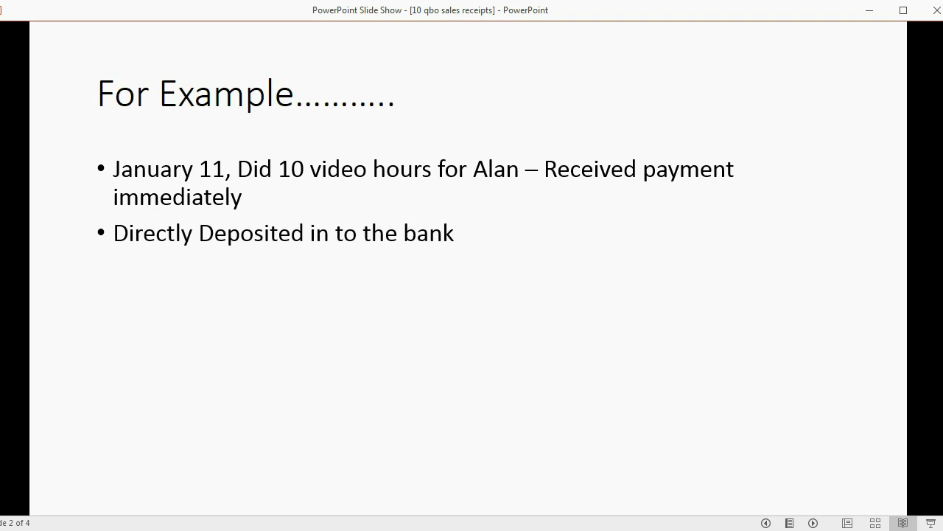
pyautogui.press('Right')
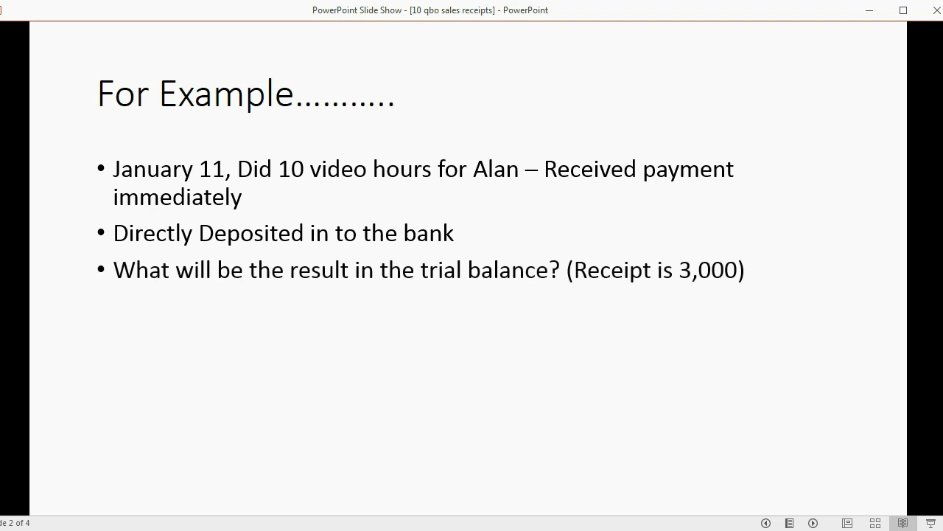
# Switch to QuickBooks to review the trial balance's cash and income accounts, and return to the PowerPoint slideshow
pyautogui.hotkey('alt', 'Tab')
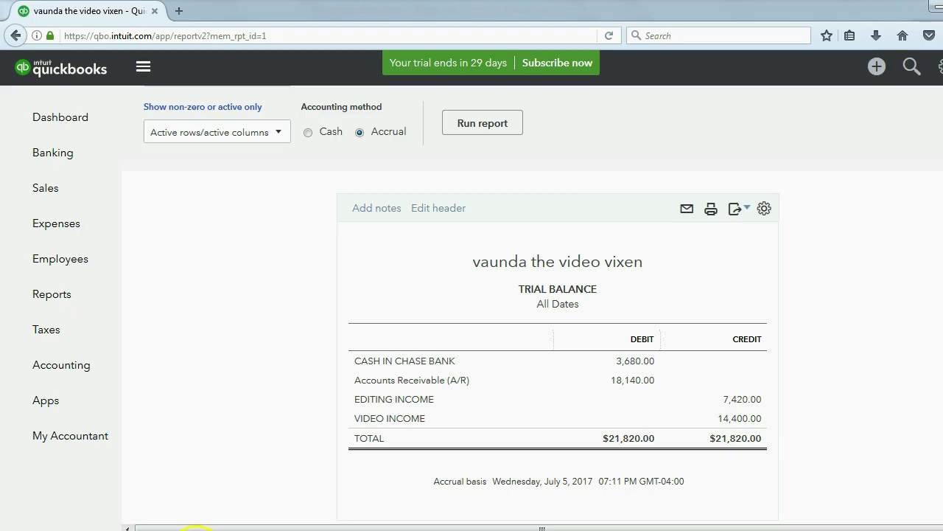
pyautogui.scroll(-1, 413, 342)
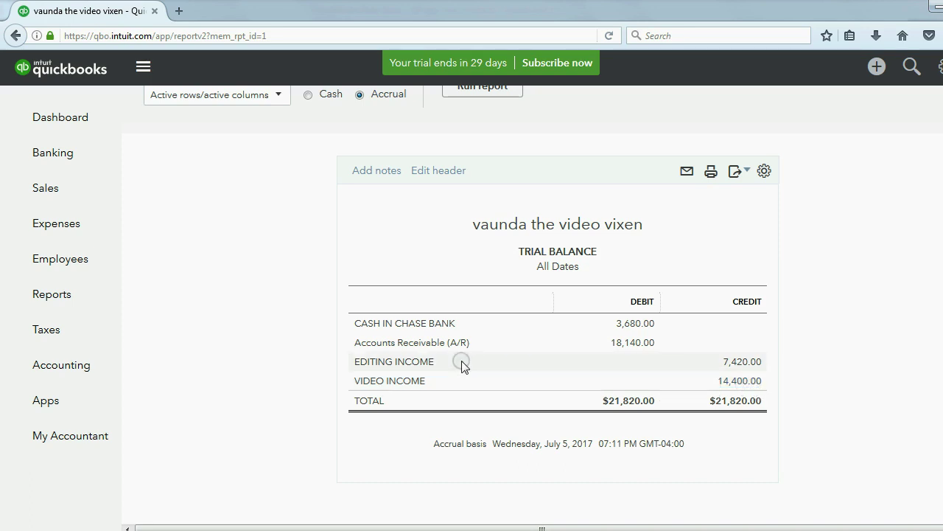
pyautogui.hotkey('alt', 'Tab')
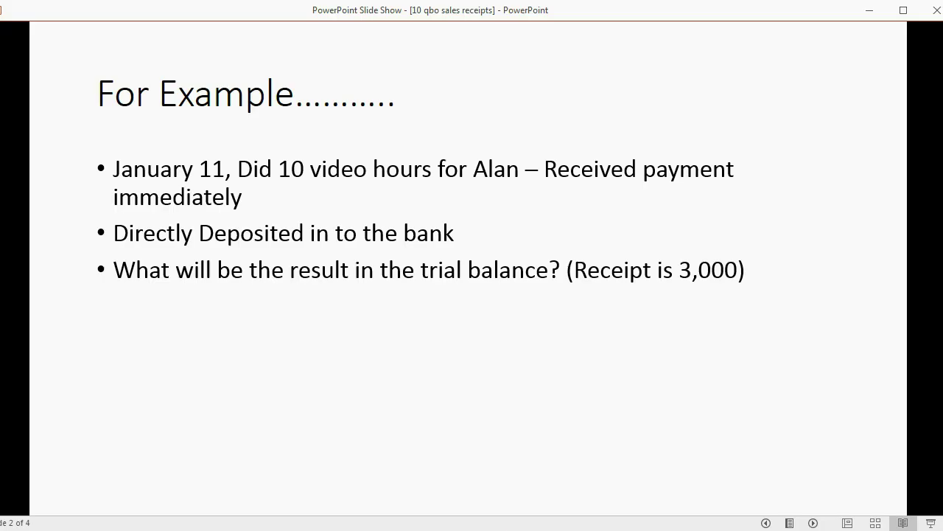
# Reveal the example slide's remaining points on the resulting Video Income and Cash in Bank balances
pyautogui.press('Right')
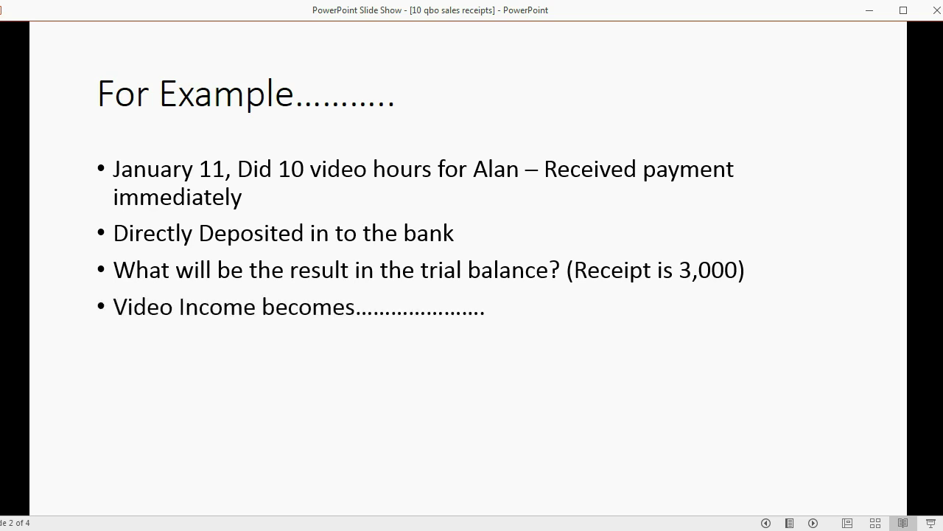
pyautogui.press('Right')
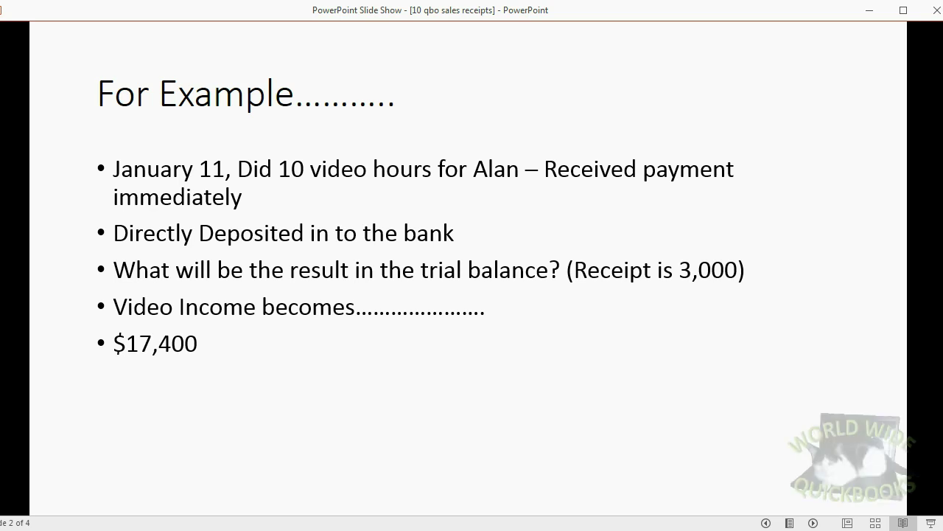
pyautogui.press('Right')
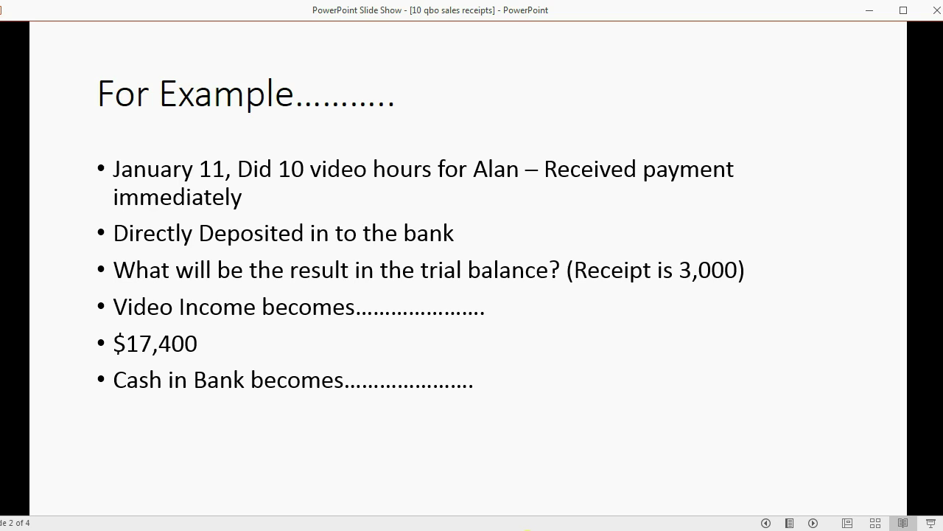
pyautogui.press('space')
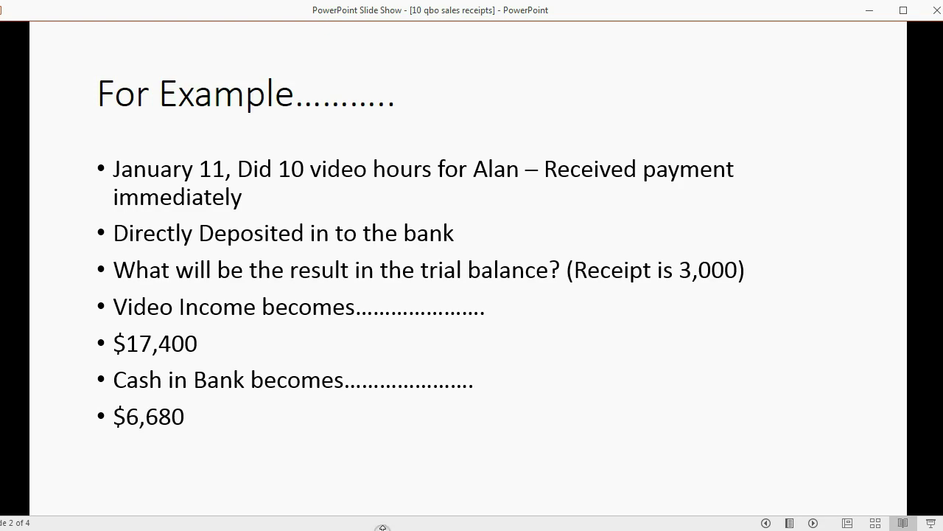
# Switch to QuickBooks and start a new sales receipt for the customer in the January 11 example
pyautogui.hotkey('alt', 'Tab')
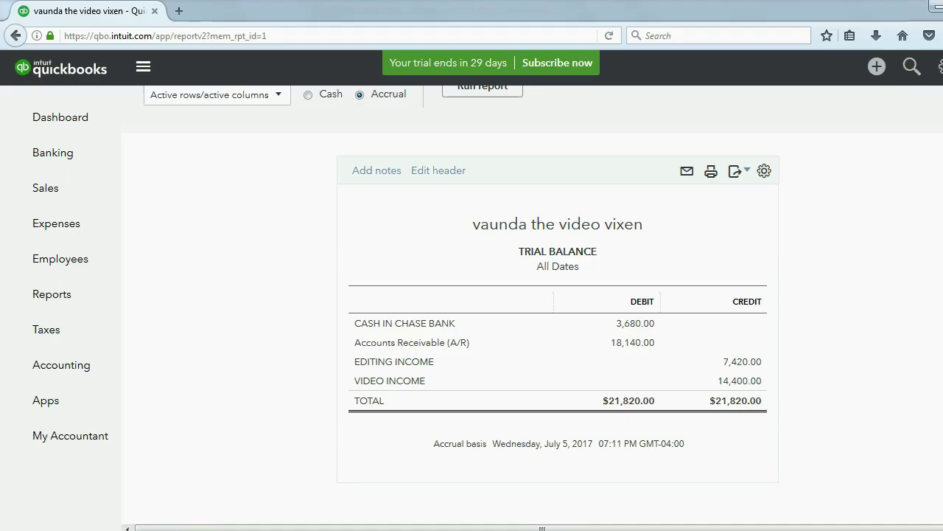
pyautogui.click(874, 68)
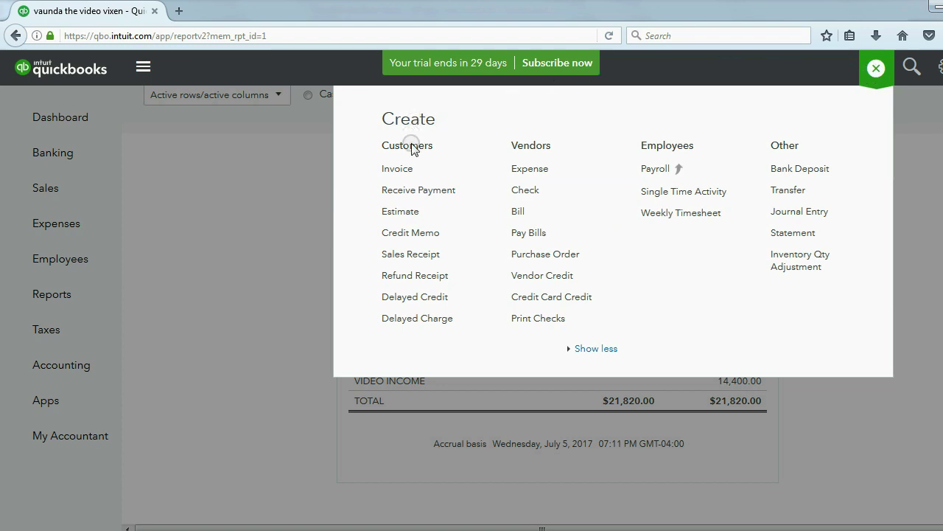
pyautogui.click(414, 255)
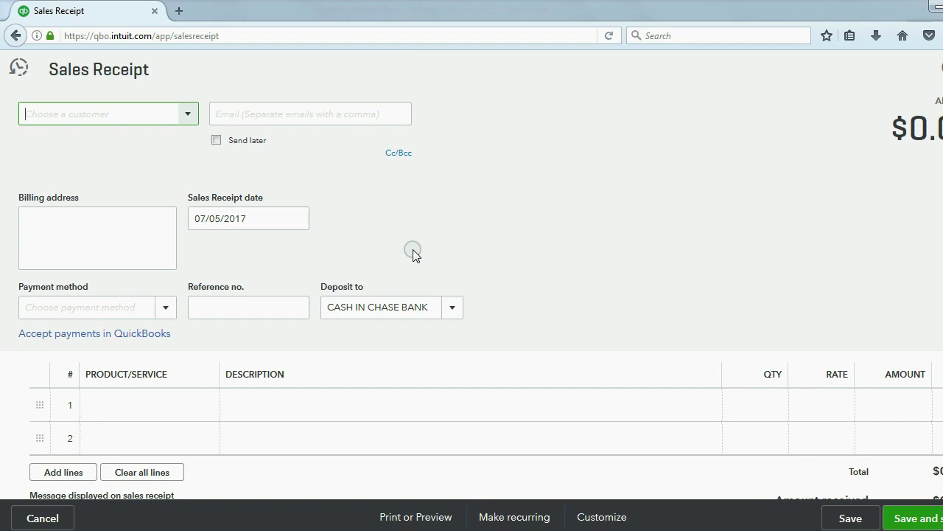
pyautogui.hotkey('alt', 'Tab')
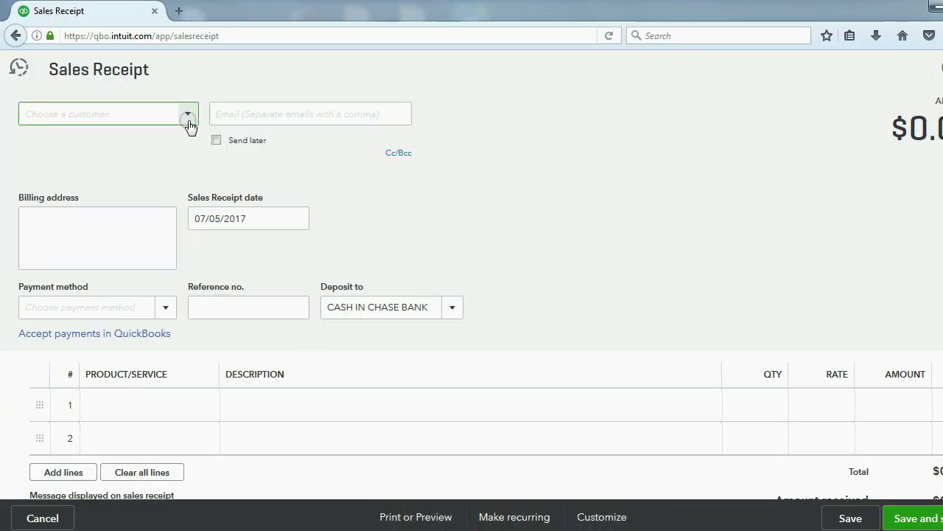
pyautogui.click(187, 116)
pyautogui.click(114, 171)
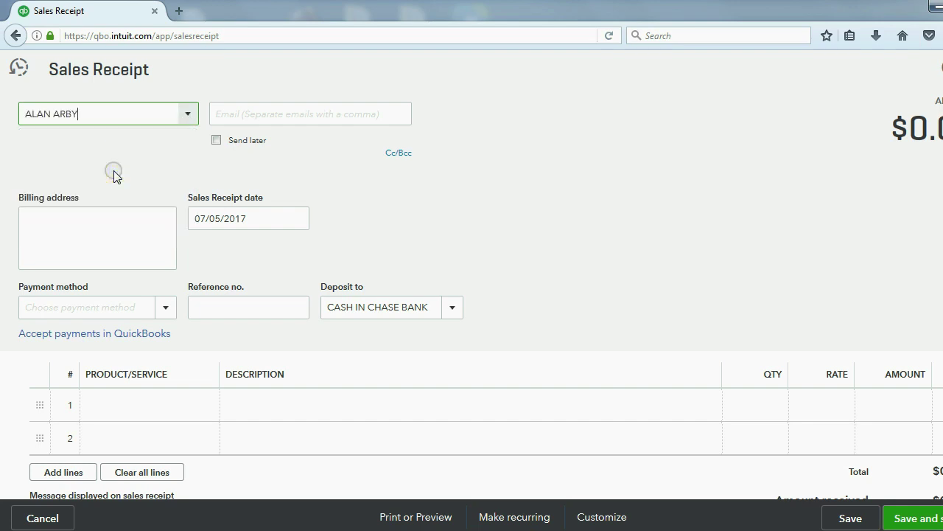
# Set the sales receipt date to 01/11/2017
pyautogui.click(293, 220)
pyautogui.click(206, 256)
pyautogui.click(205, 256)
pyautogui.click(205, 255)
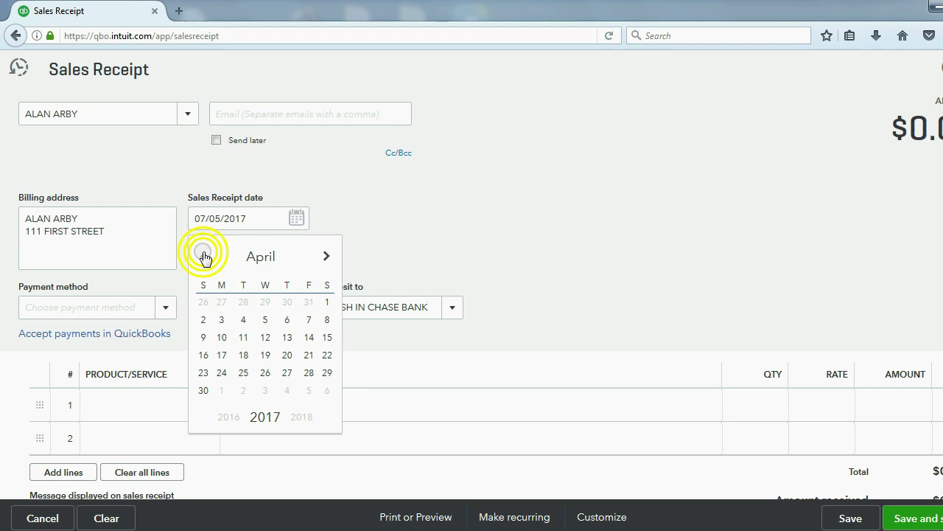
pyautogui.click(204, 255)
pyautogui.click(204, 255)
pyautogui.click(205, 256)
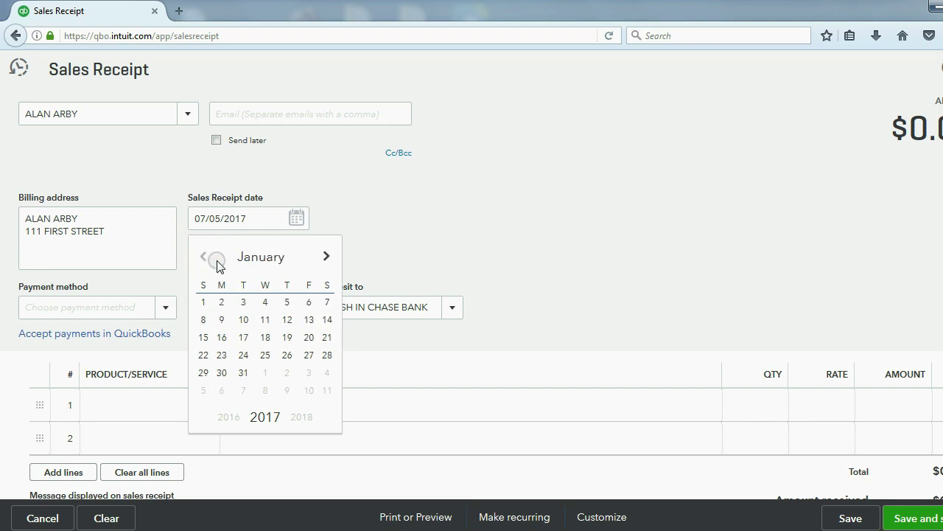
pyautogui.click(265, 319)
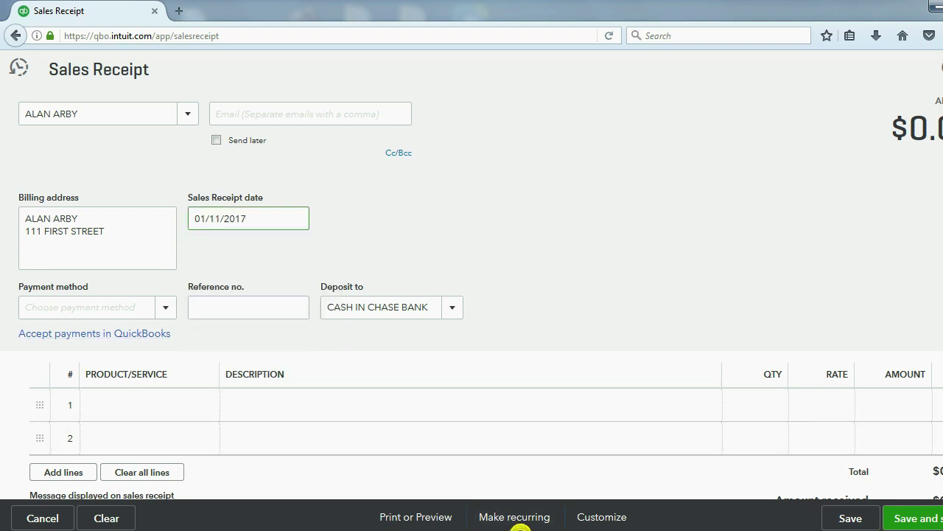
# Review the accounts available for the receipt's deposit and keep CASH IN CHASE BANK
pyautogui.click(520, 526)
pyautogui.click(520, 526)
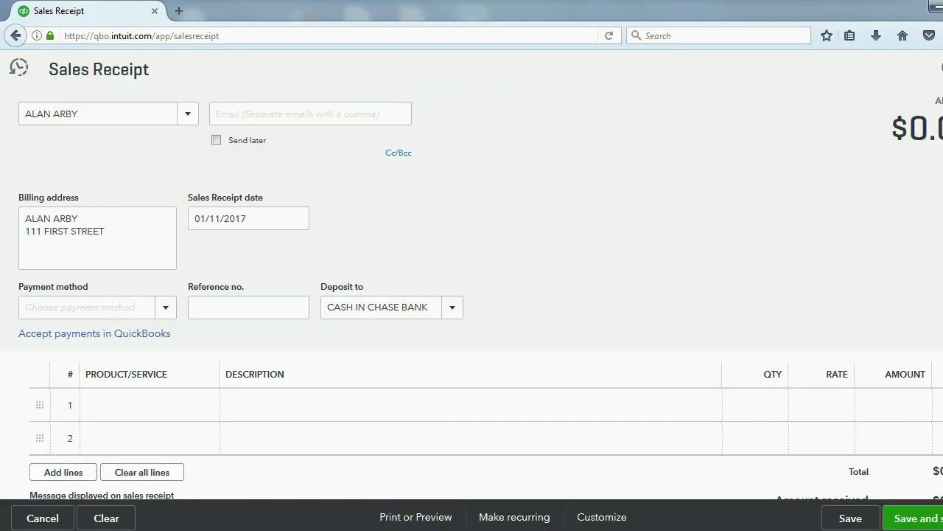
pyautogui.scroll(-1, 418, 391)
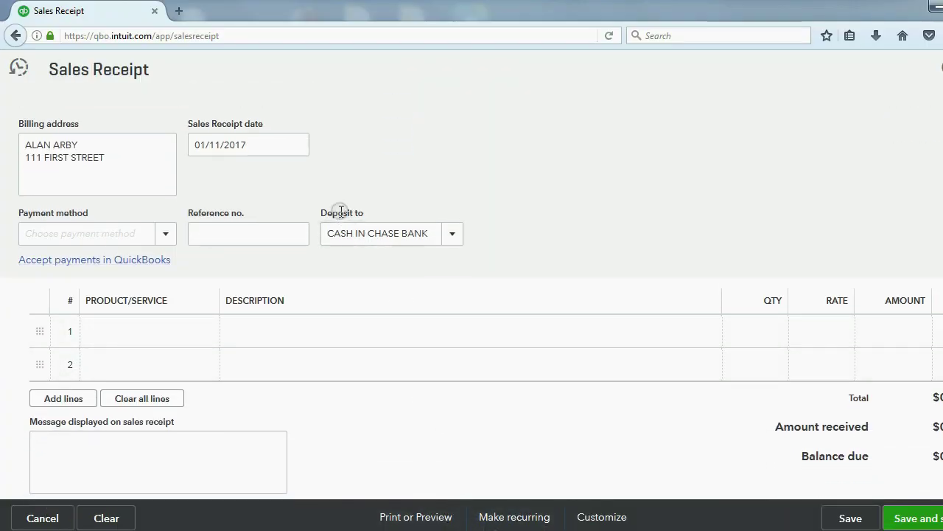
pyautogui.moveTo(341, 212); pyautogui.dragTo(362, 212)
pyautogui.click(453, 234)
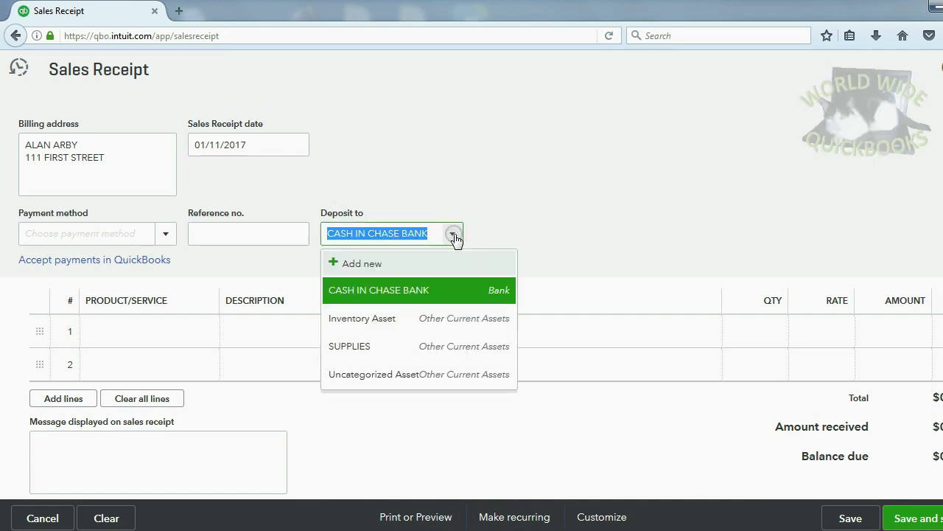
pyautogui.click(453, 234)
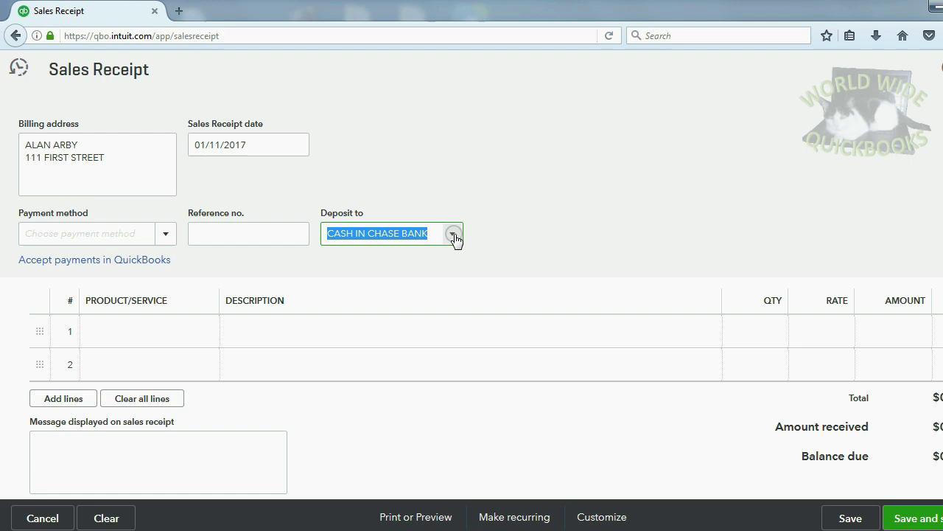
# Add the VIDEO service on the receipt's first line with a quantity of 10
pyautogui.click(189, 337)
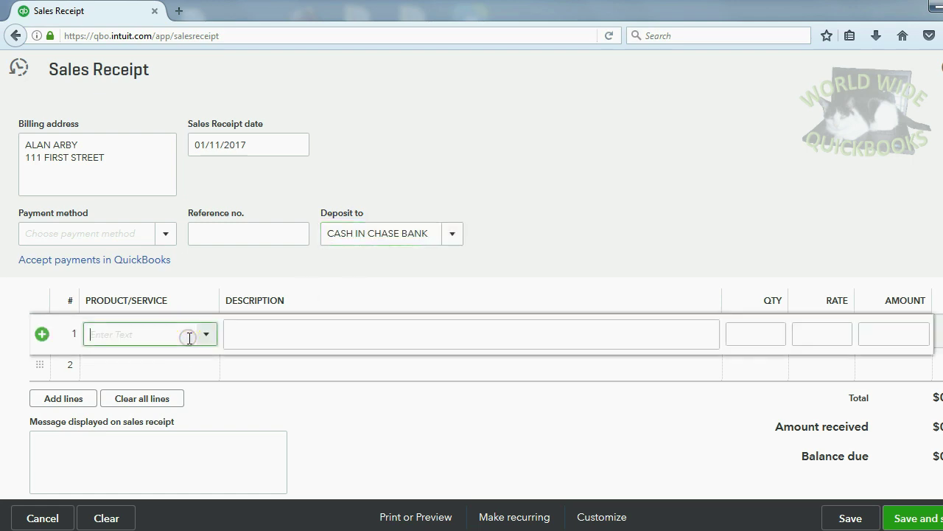
pyautogui.click(207, 337)
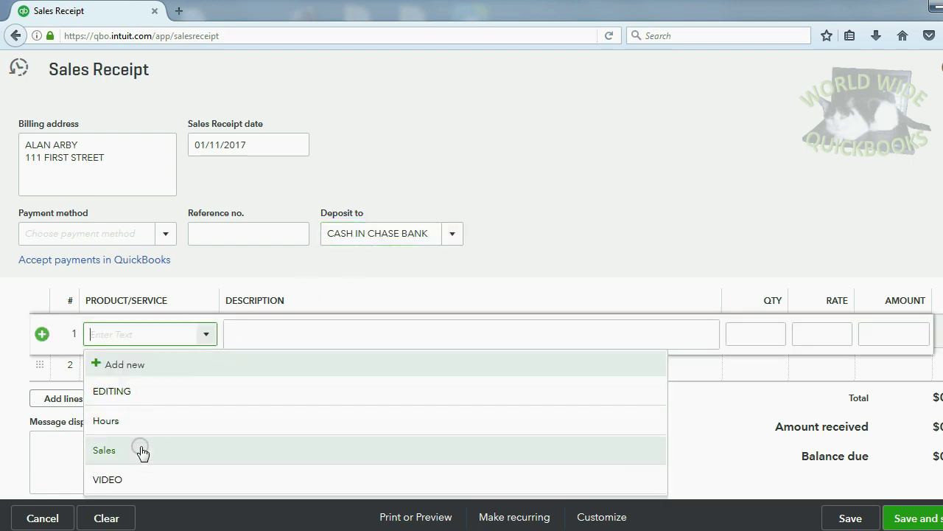
pyautogui.click(130, 480)
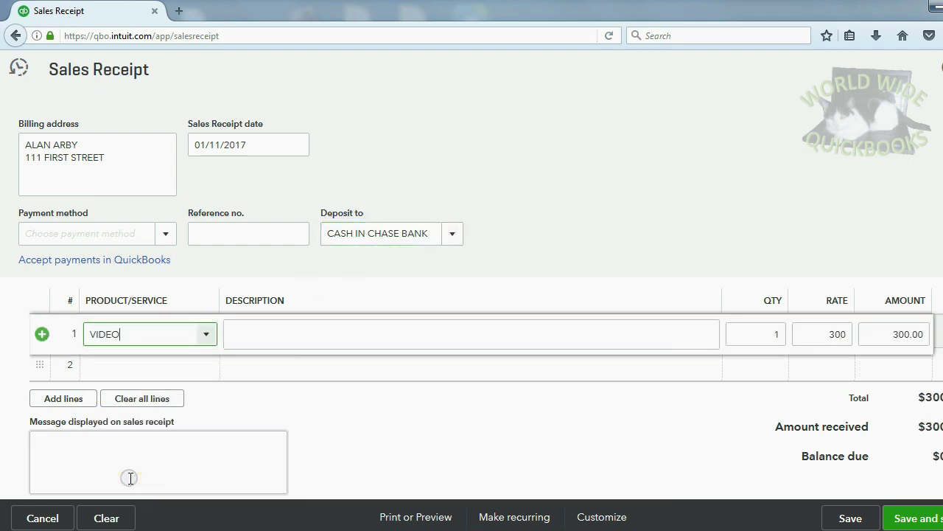
pyautogui.click(758, 333)
pyautogui.write('1')
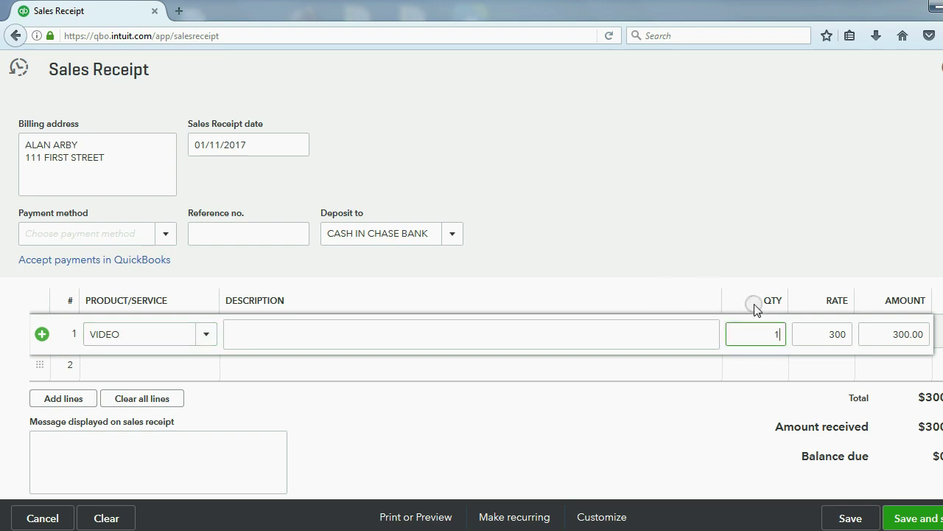
pyautogui.press('Tab')
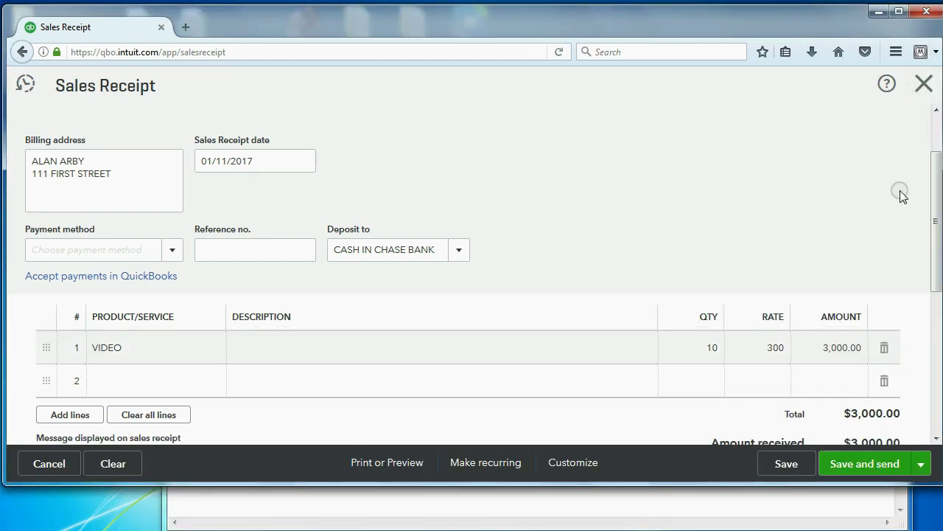
# Save the completed sales receipt and close it to return to the trial balance report
pyautogui.moveTo(930, 183); pyautogui.dragTo(937, 246)
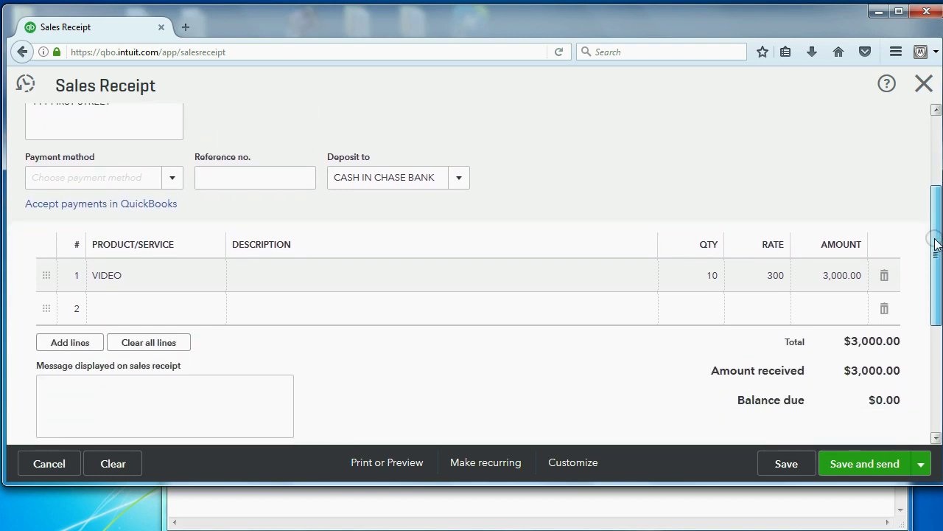
pyautogui.click(785, 464)
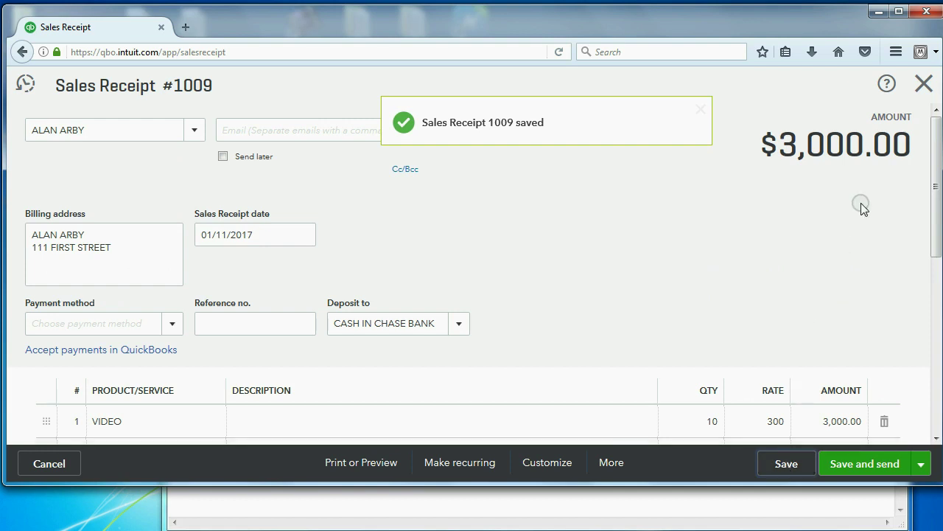
pyautogui.click(924, 85)
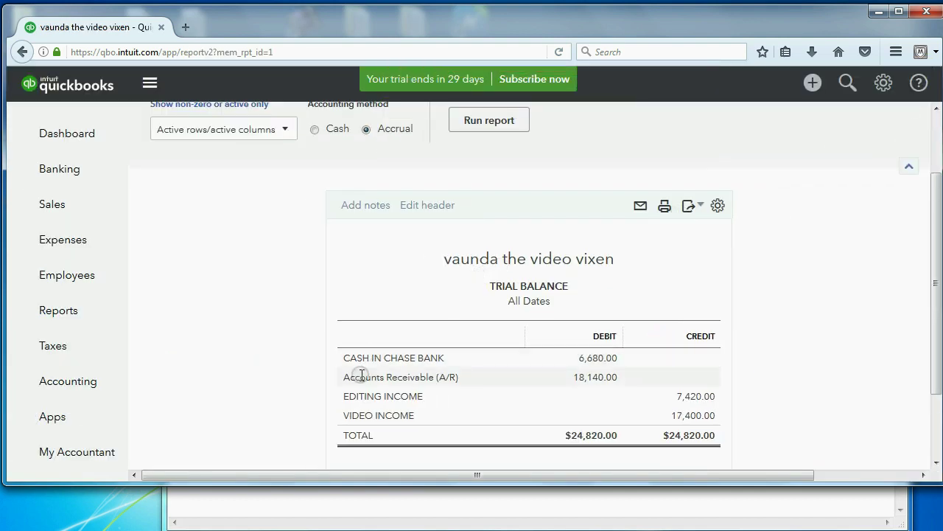
# Check Cash in Chase Bank in the trial balance, and switch to PowerPoint to reveal the answer about the customer's balance
pyautogui.click(560, 350)
pyautogui.click(591, 359)
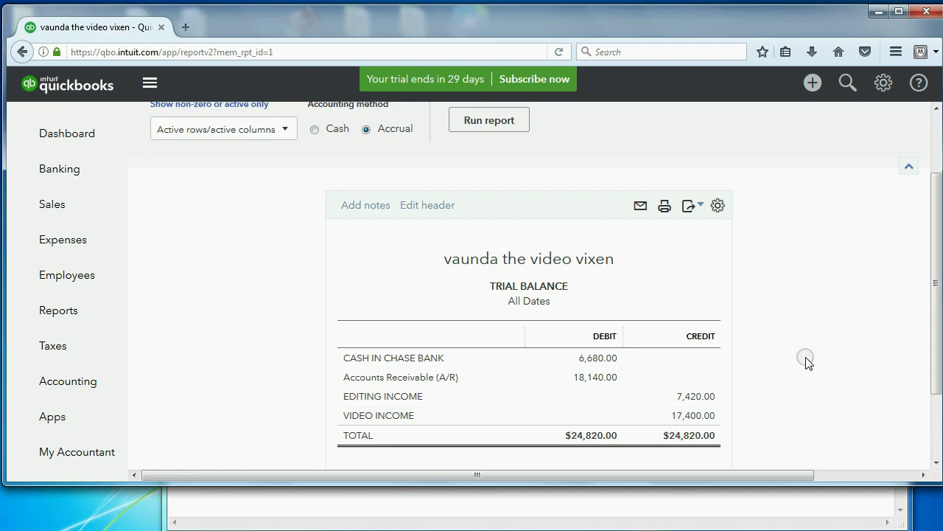
pyautogui.hotkey('alt', 'Tab')
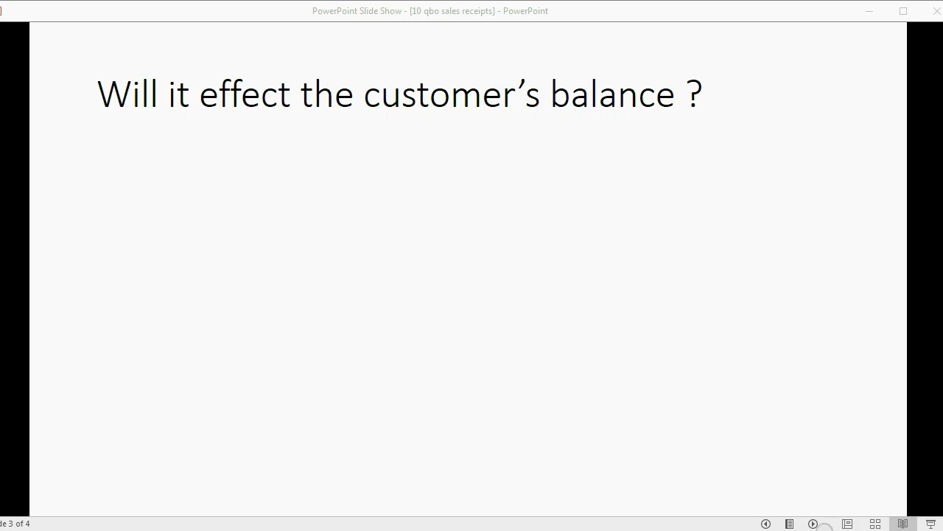
pyautogui.click(813, 523)
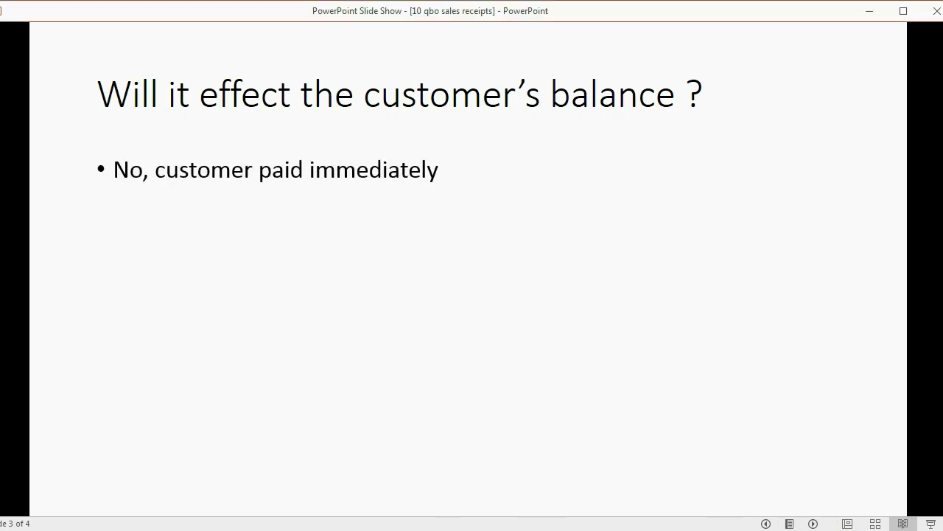
# Switch to QuickBooks, open the custom Customer Balance Detail report and review the customers' open balances
pyautogui.click(199, 468)
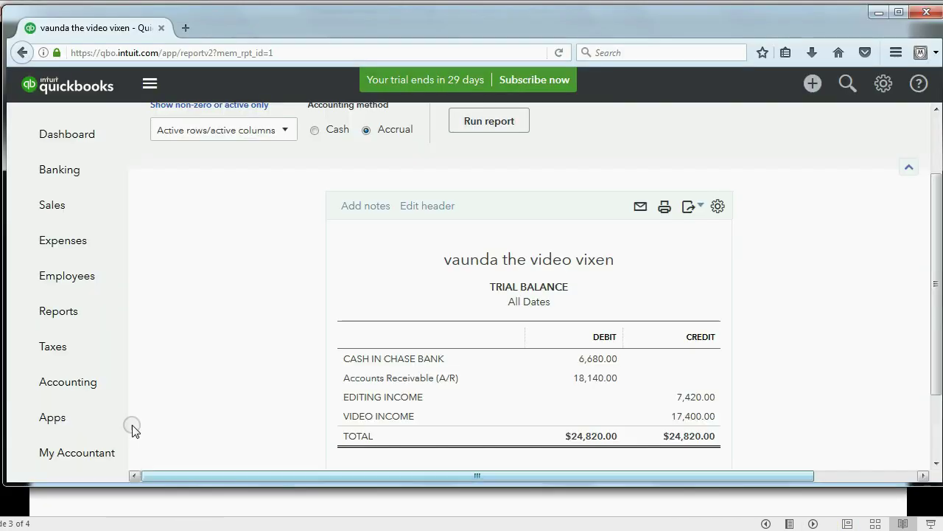
pyautogui.click(68, 315)
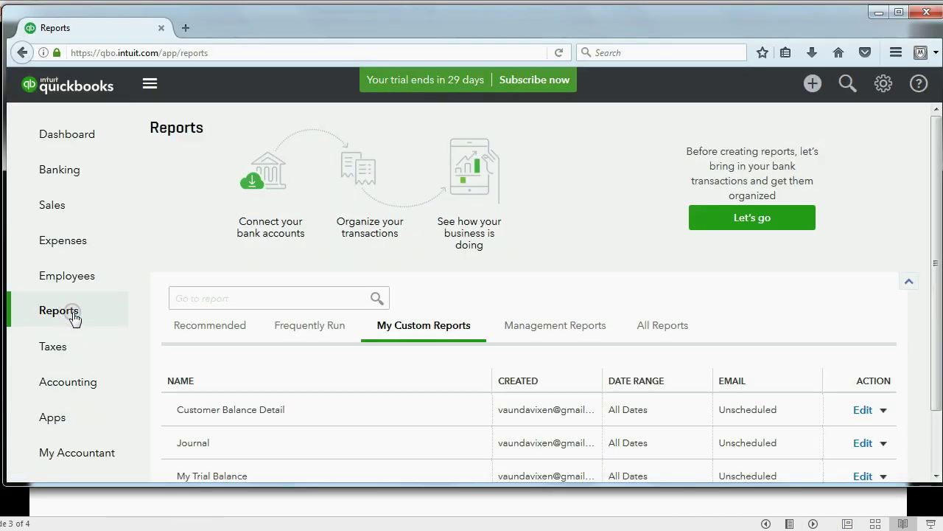
pyautogui.click(254, 413)
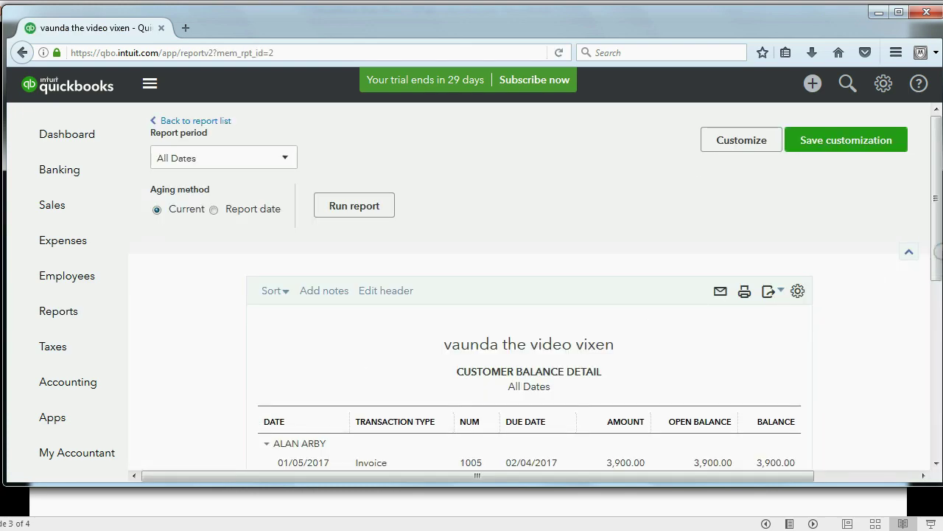
pyautogui.click(933, 253)
pyautogui.moveTo(934, 277); pyautogui.dragTo(932, 380)
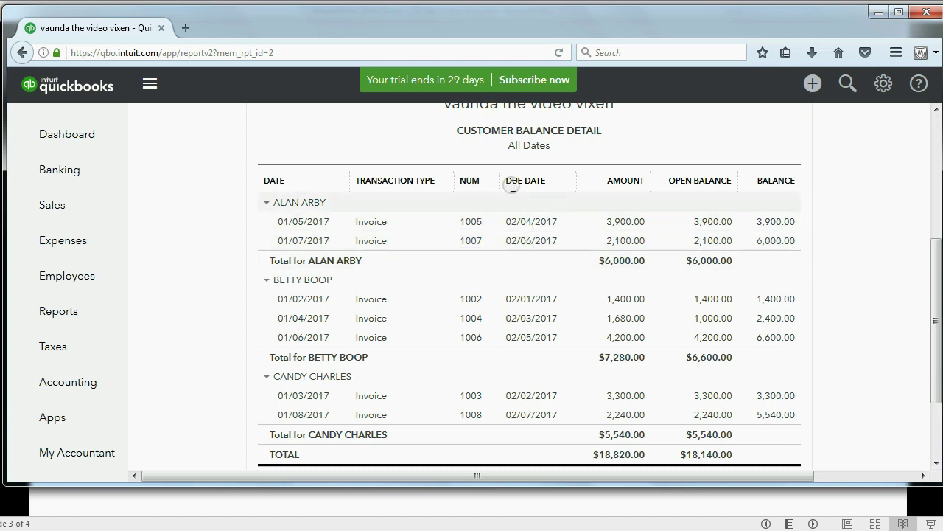
pyautogui.moveTo(472, 130); pyautogui.dragTo(503, 133)
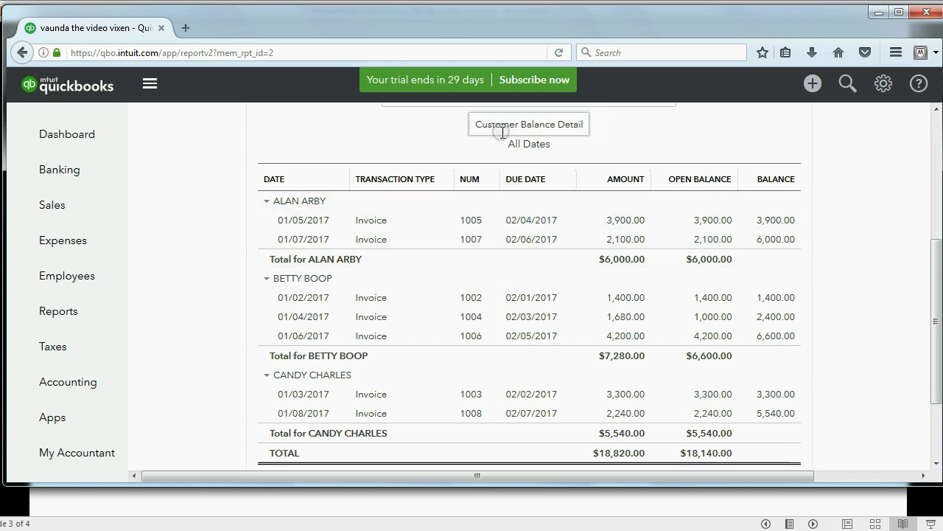
pyautogui.click(450, 143)
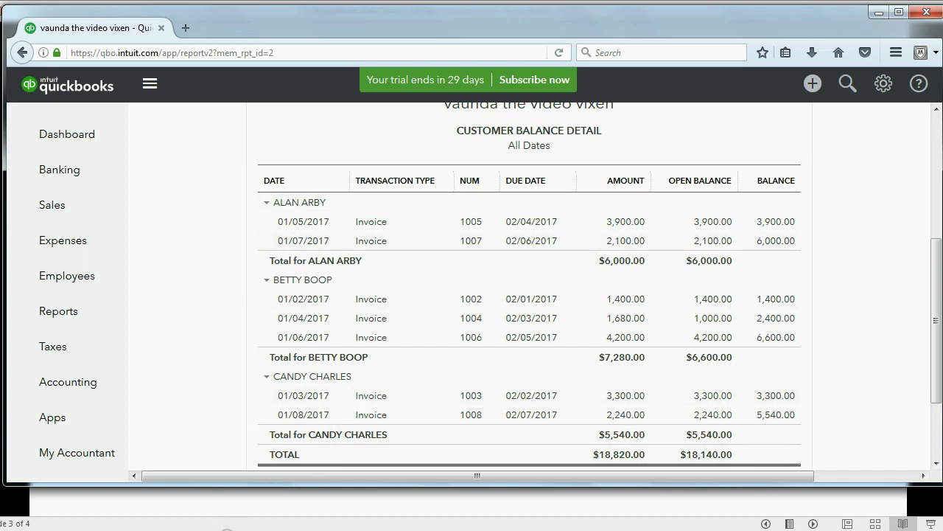
# Switch to the PowerPoint slide show and reveal the question and answer about which customer report to look at
pyautogui.click(681, 516)
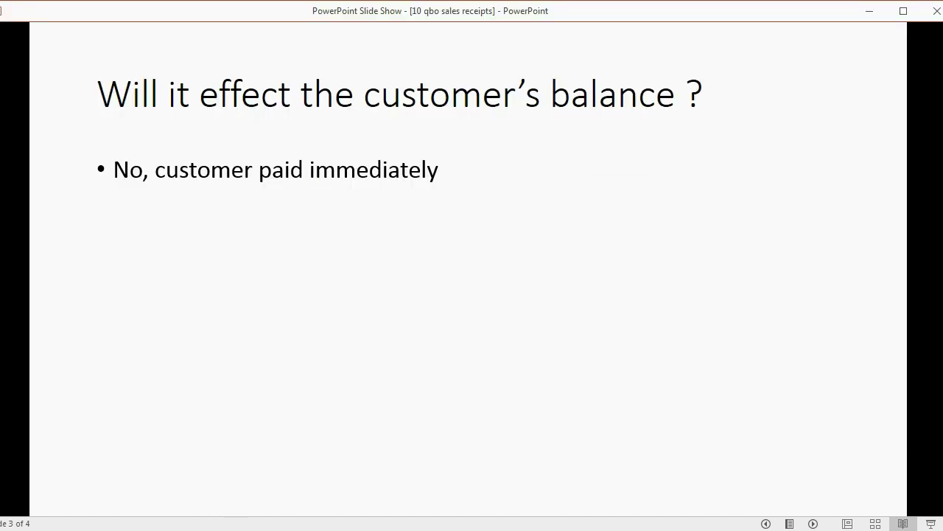
pyautogui.click(815, 523)
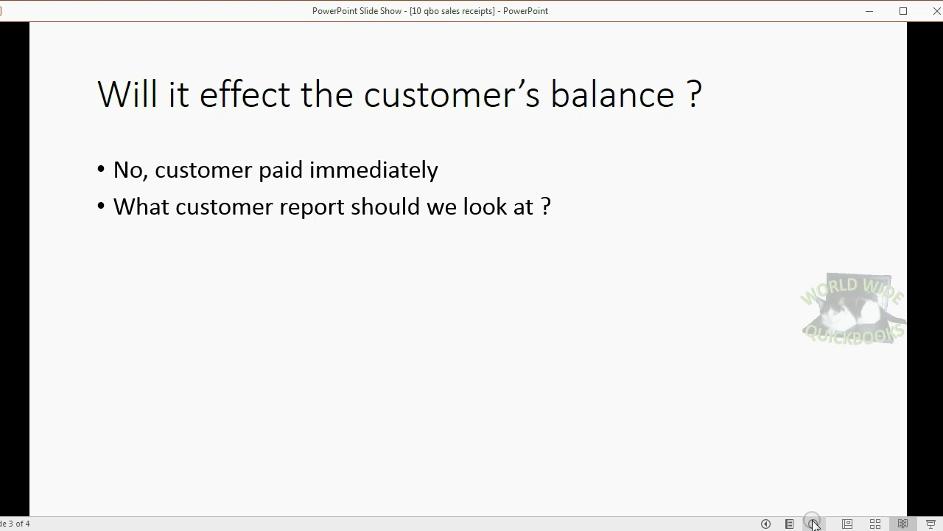
pyautogui.click(814, 524)
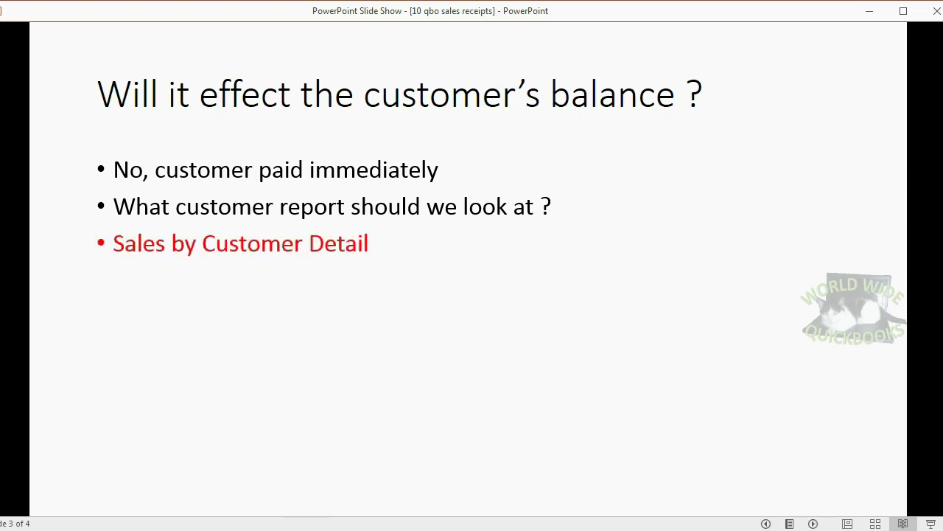
# Switch back to QuickBooks and open the Sales by Customer Detail report from the Review Sales group of all reports
pyautogui.hotkey('alt', 'Tab')
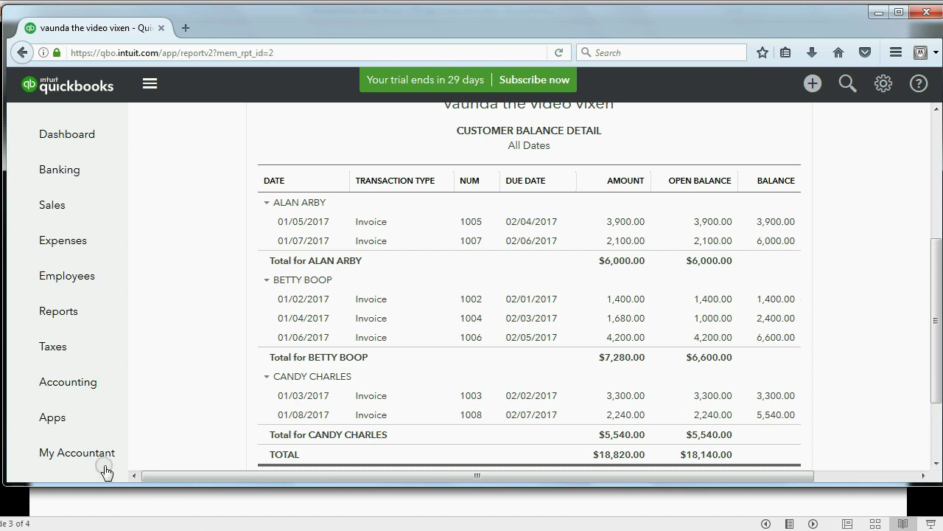
pyautogui.click(61, 313)
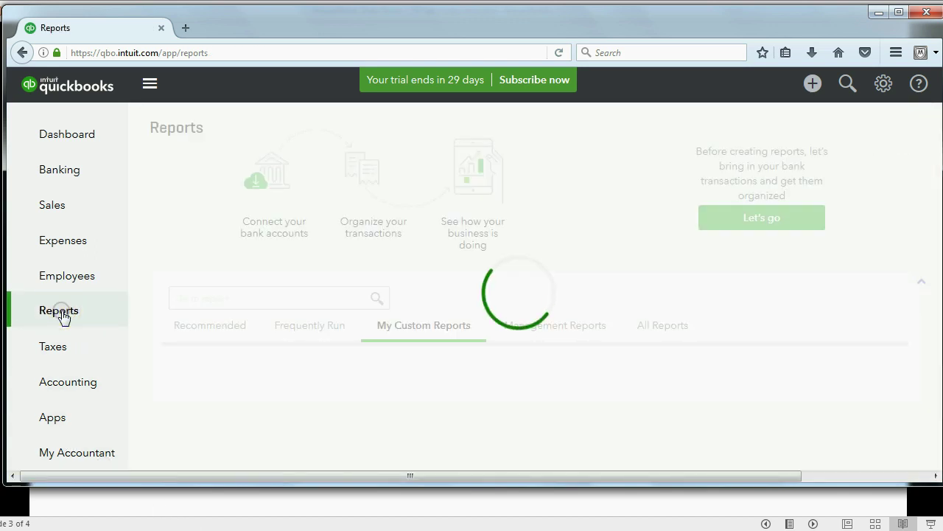
pyautogui.click(652, 326)
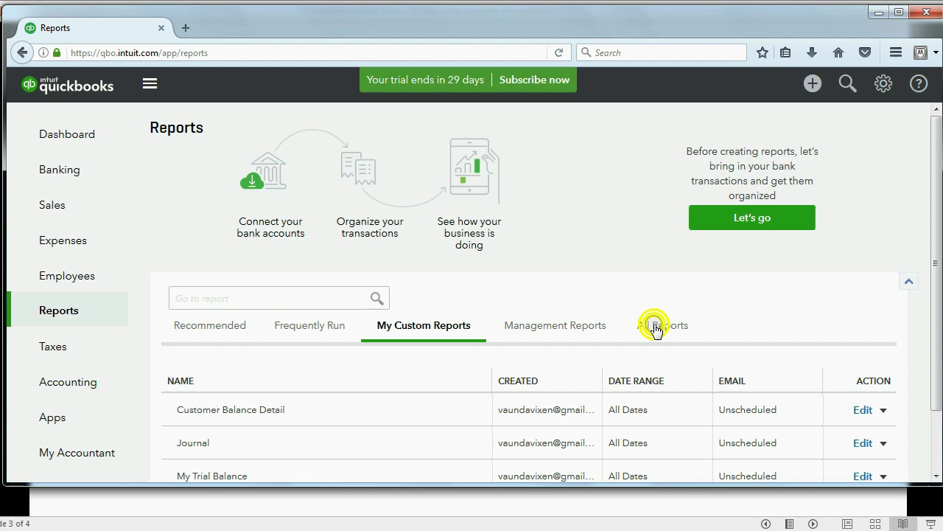
pyautogui.scroll(-3, 670, 319)
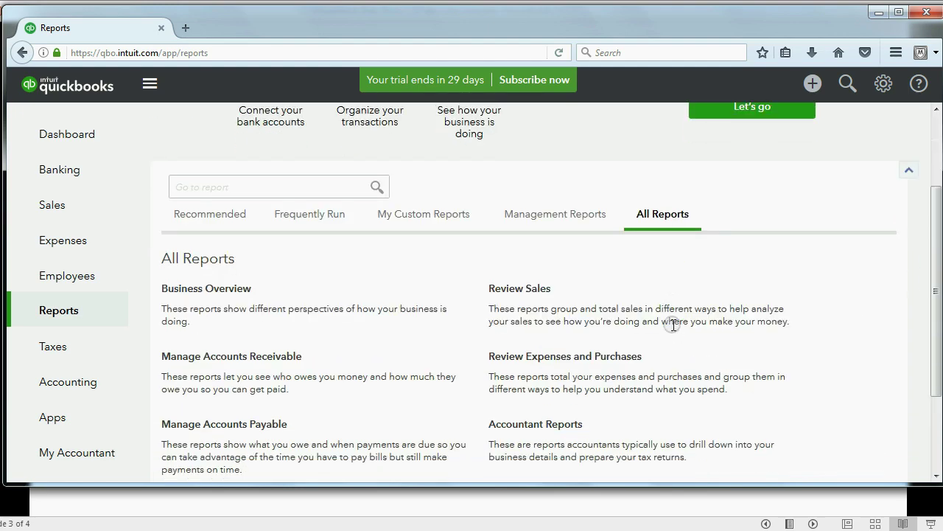
pyautogui.scroll(3, 674, 331)
pyautogui.scroll(-3, 674, 331)
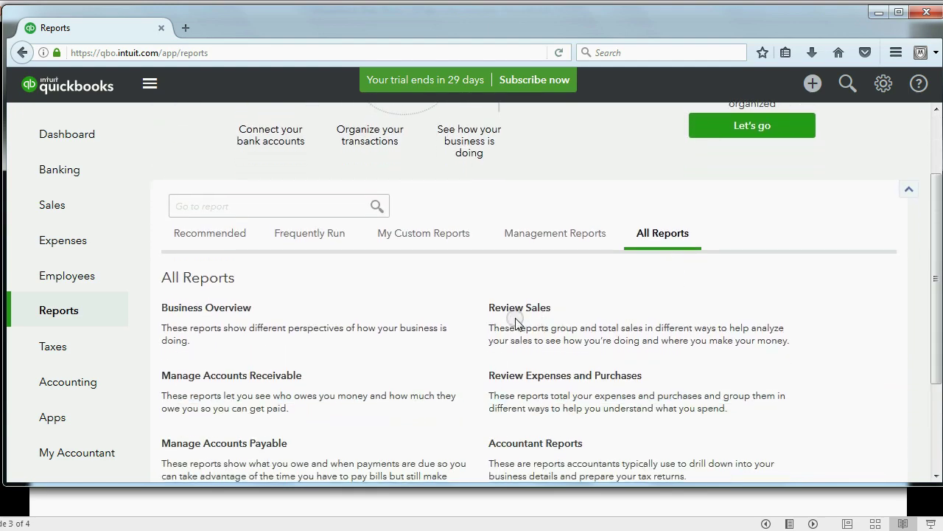
pyautogui.click(515, 309)
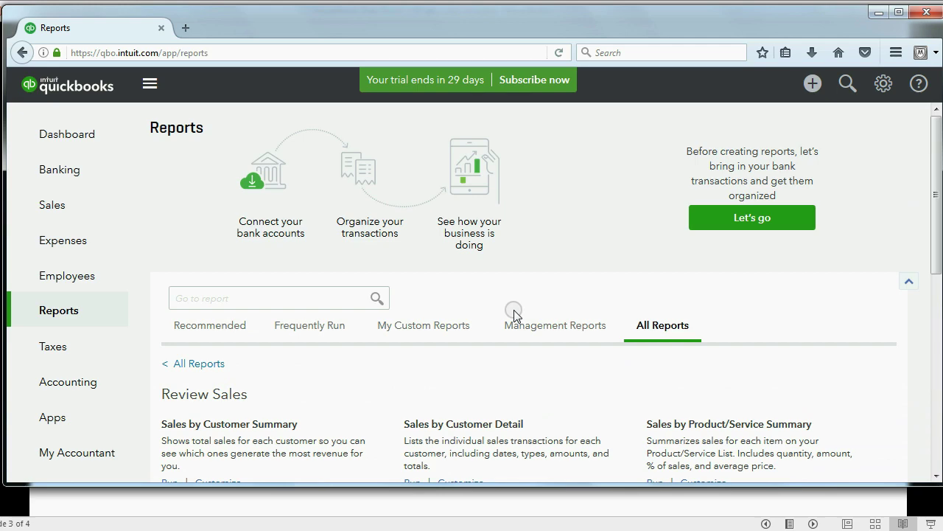
pyautogui.scroll(-2, 566, 319)
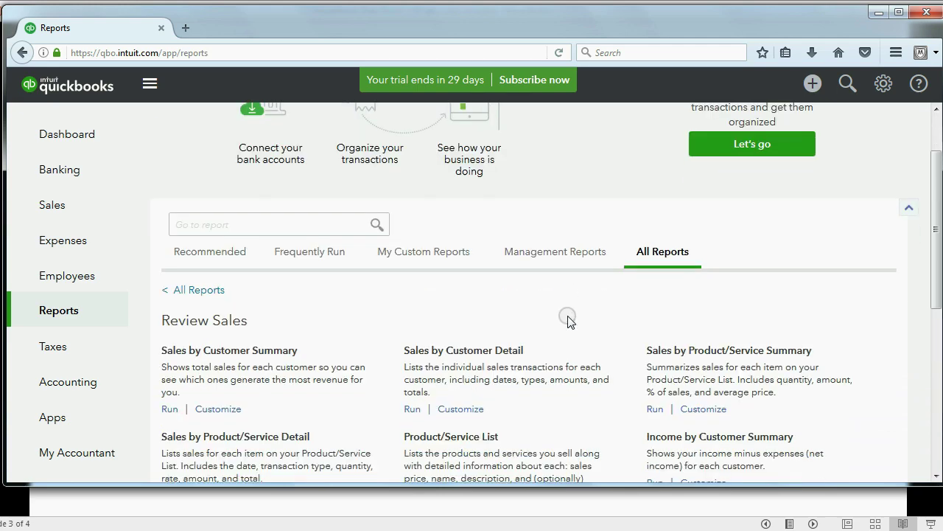
pyautogui.scroll(-2, 567, 318)
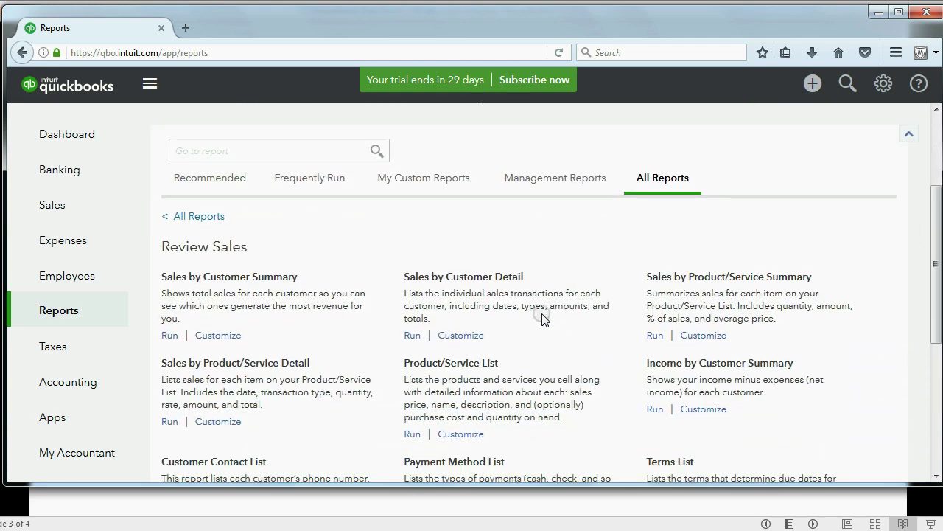
pyautogui.click(467, 277)
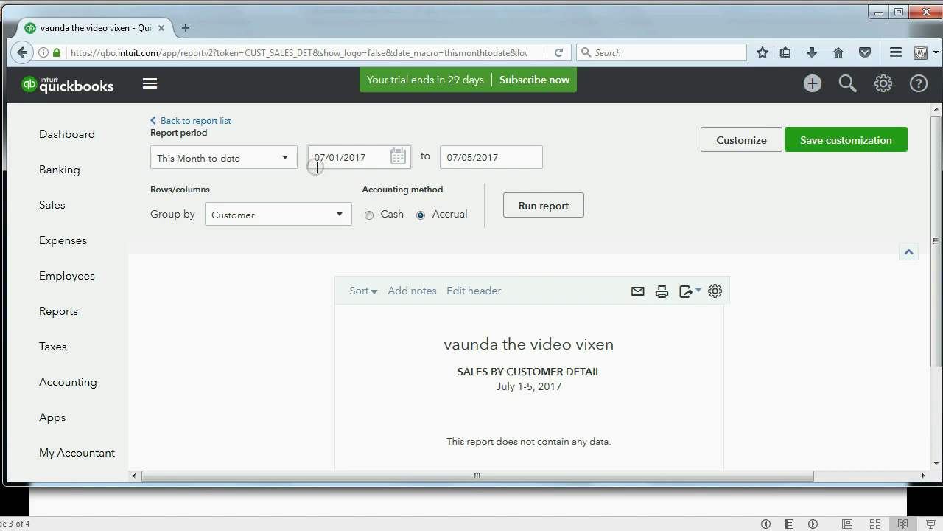
# Set the Sales by Customer Detail report period to All Dates and run the report
pyautogui.scroll(-3, 930, 339)
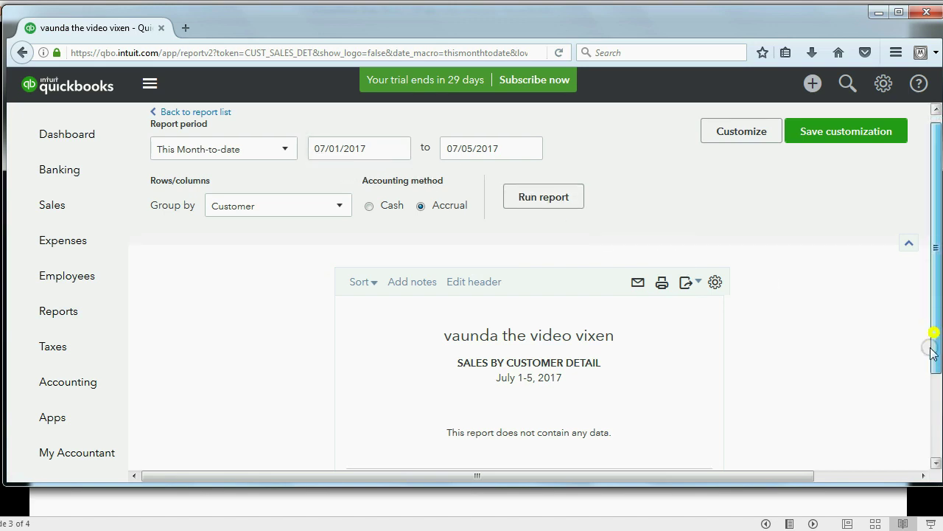
pyautogui.scroll(3, 914, 325)
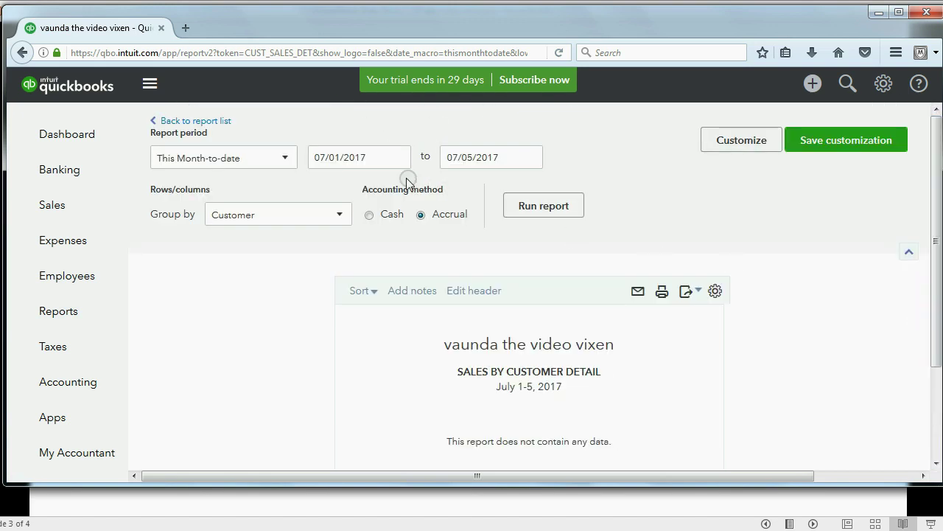
pyautogui.click(456, 157)
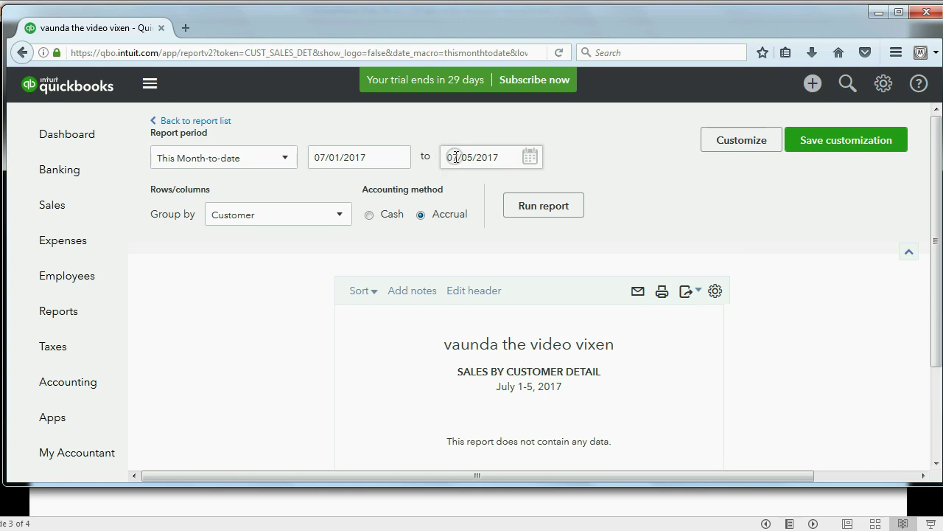
pyautogui.click(331, 159)
pyautogui.click(248, 163)
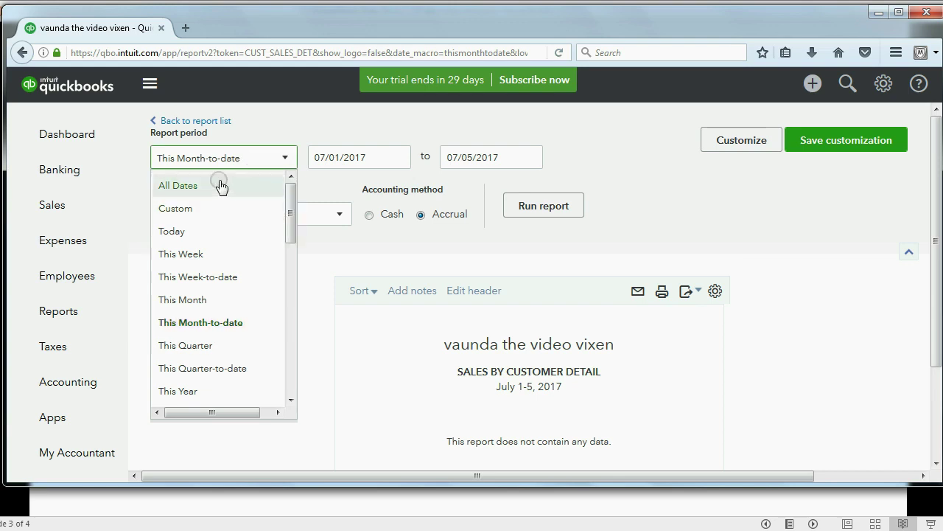
pyautogui.click(220, 184)
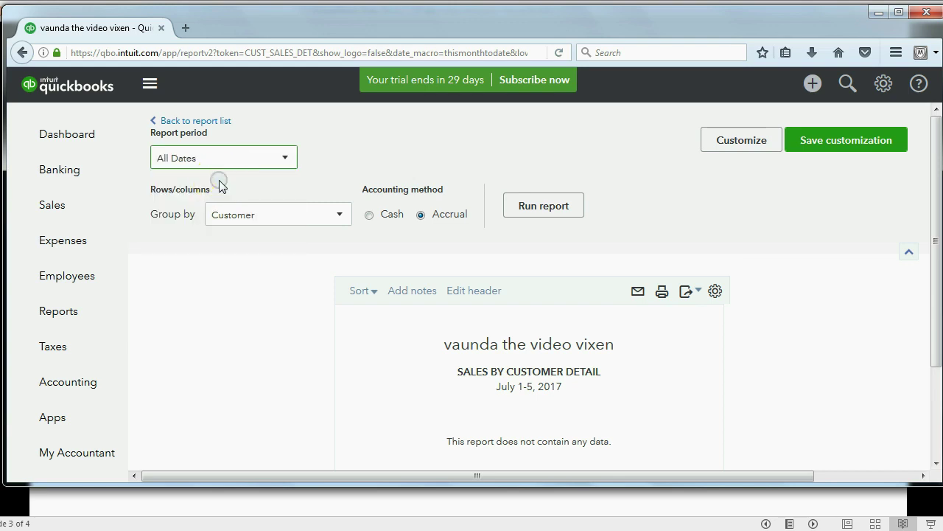
pyautogui.click(547, 208)
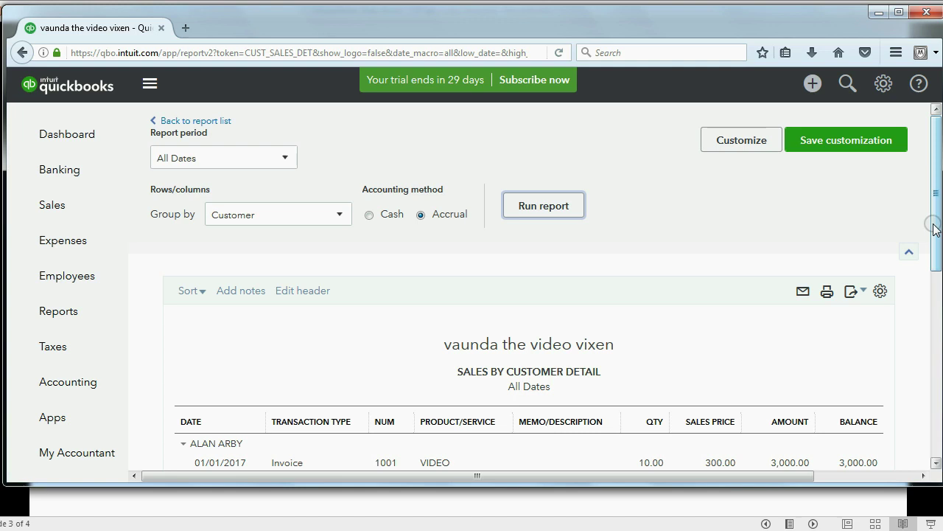
# Open the 01/11/2017 VIDEO sales receipt from the report and review its customer, deposit account, line items, totals, message and memo fields
pyautogui.moveTo(932, 223); pyautogui.dragTo(937, 350)
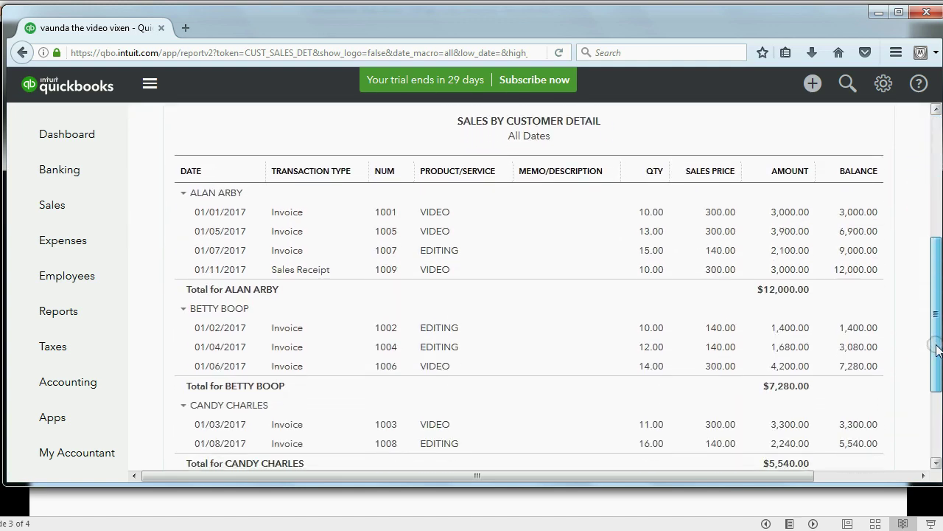
pyautogui.click(306, 270)
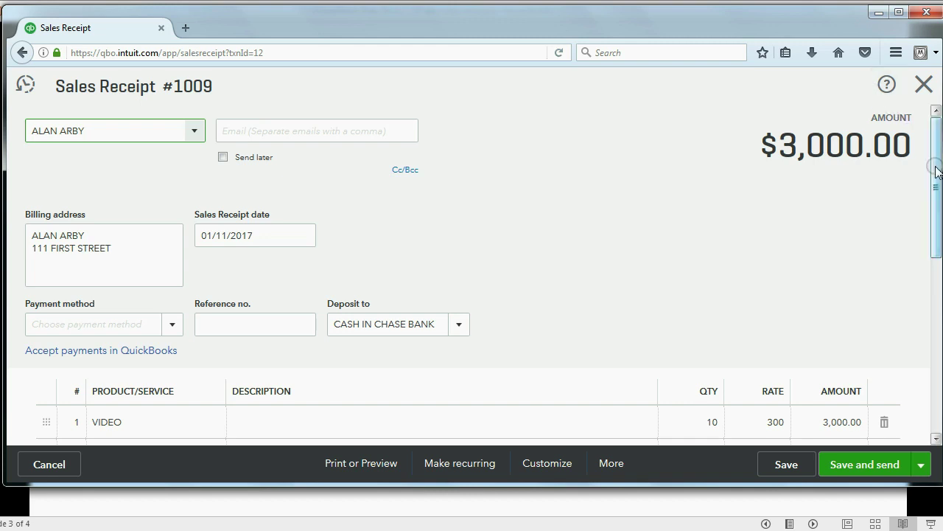
pyautogui.moveTo(933, 159); pyautogui.dragTo(932, 271)
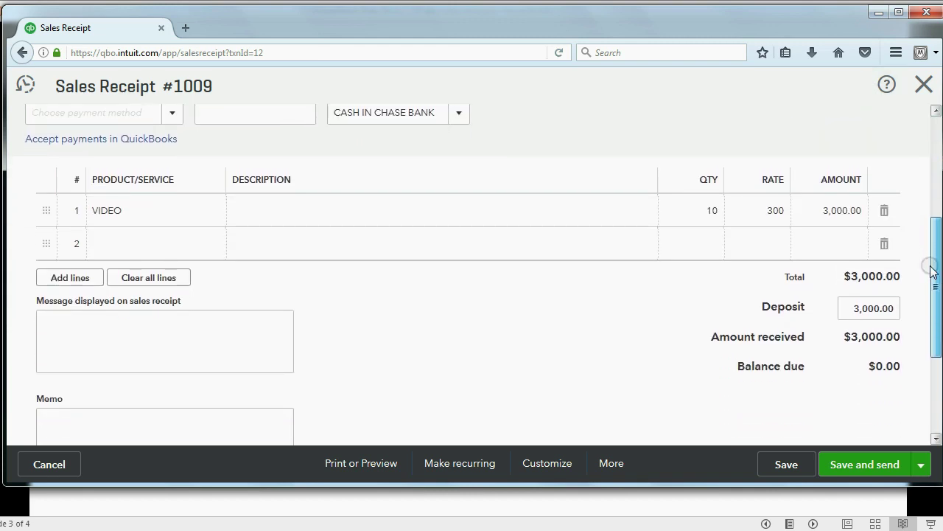
pyautogui.scroll(-3, 932, 271)
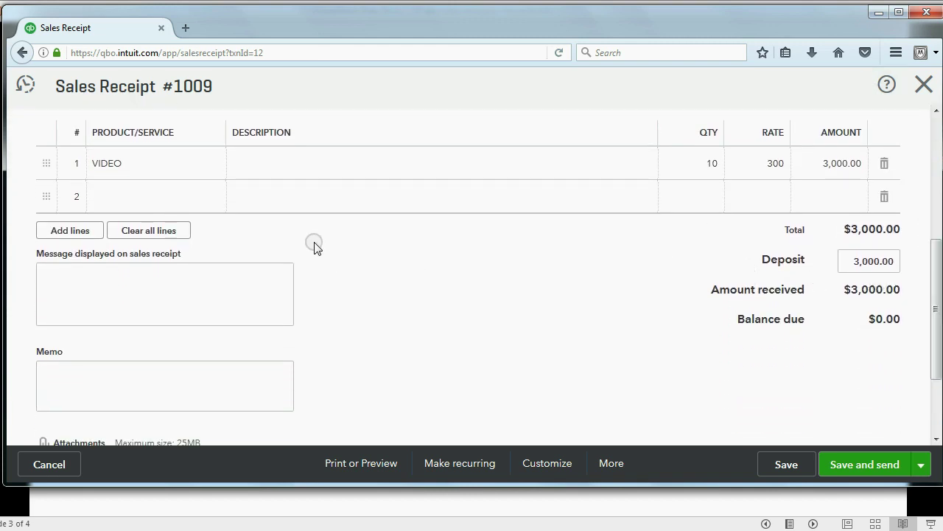
pyautogui.click(270, 278)
pyautogui.click(218, 383)
pyautogui.scroll(2, 344, 360)
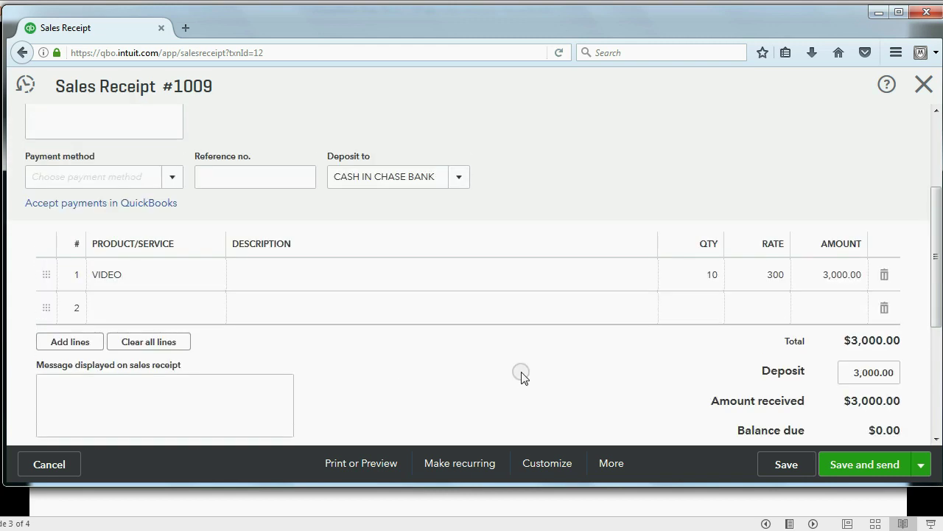
pyautogui.scroll(3, 521, 376)
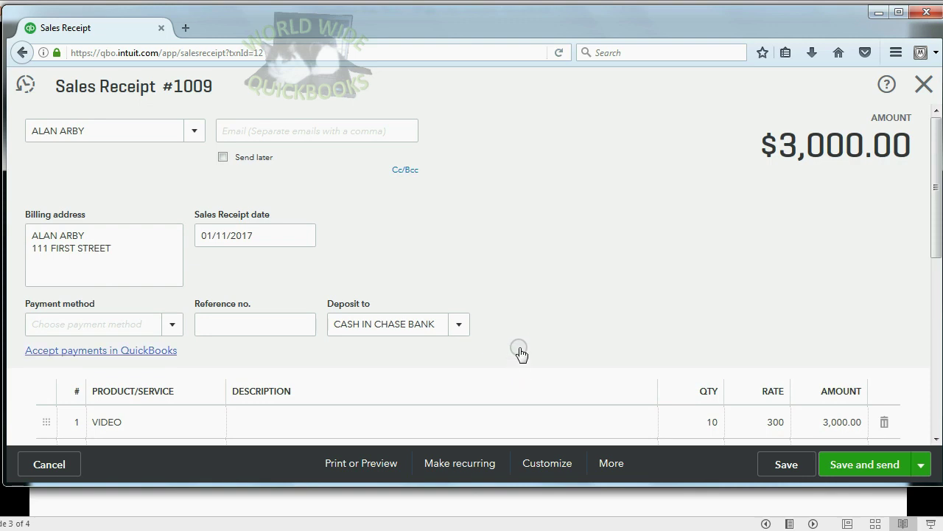
pyautogui.scroll(-3, 520, 353)
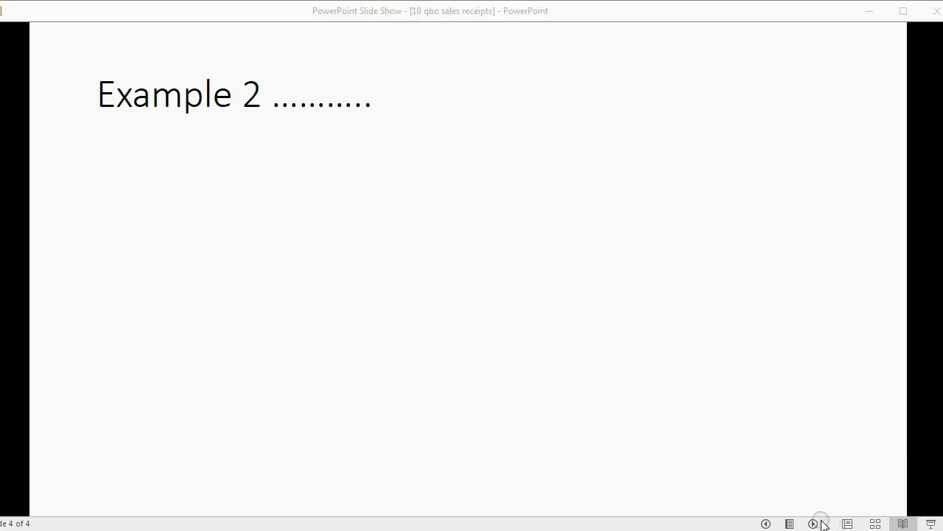
# Switch to the PowerPoint slide show and reveal the Example 2 bullets through the Editing Income line
pyautogui.click(813, 523)
pyautogui.click(813, 523)
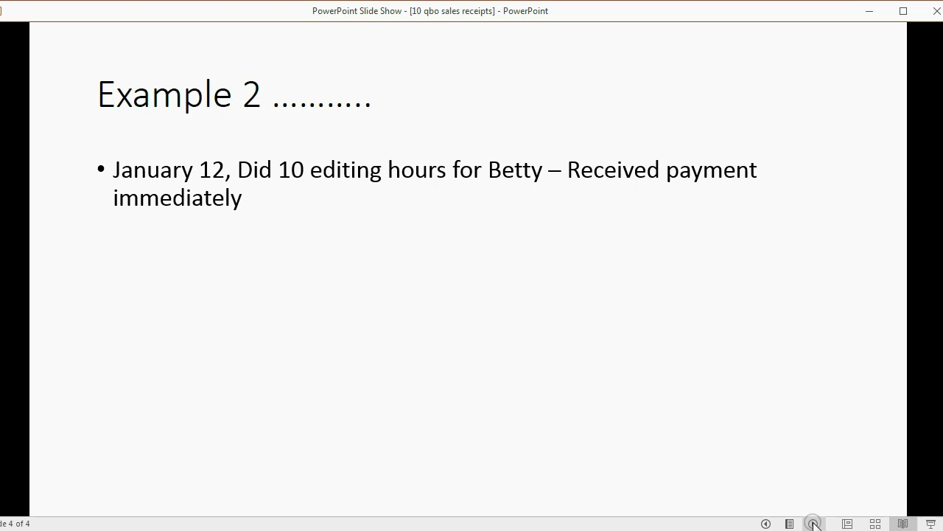
pyautogui.click(814, 523)
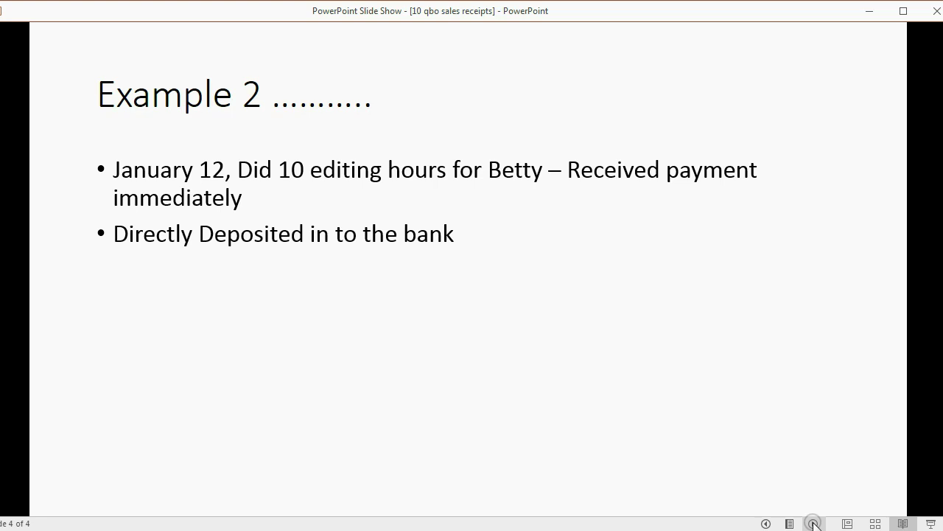
pyautogui.click(814, 523)
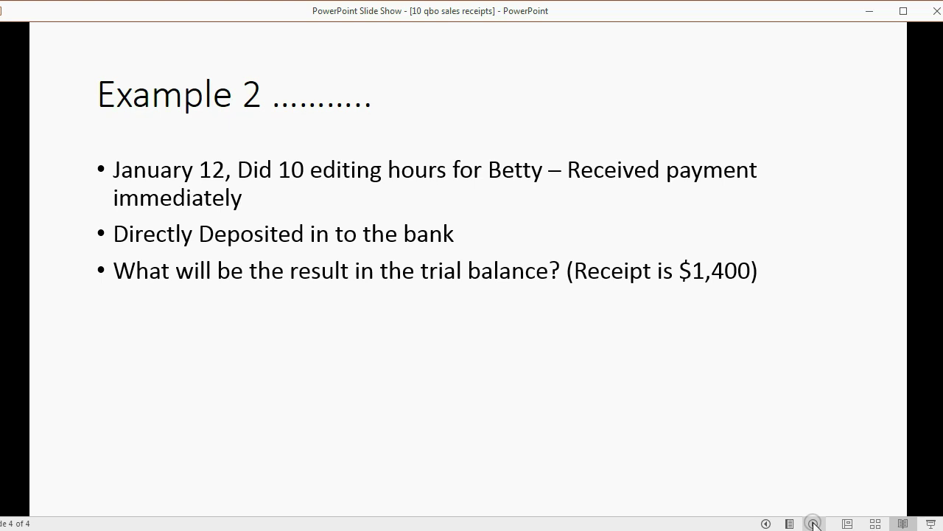
pyautogui.click(814, 523)
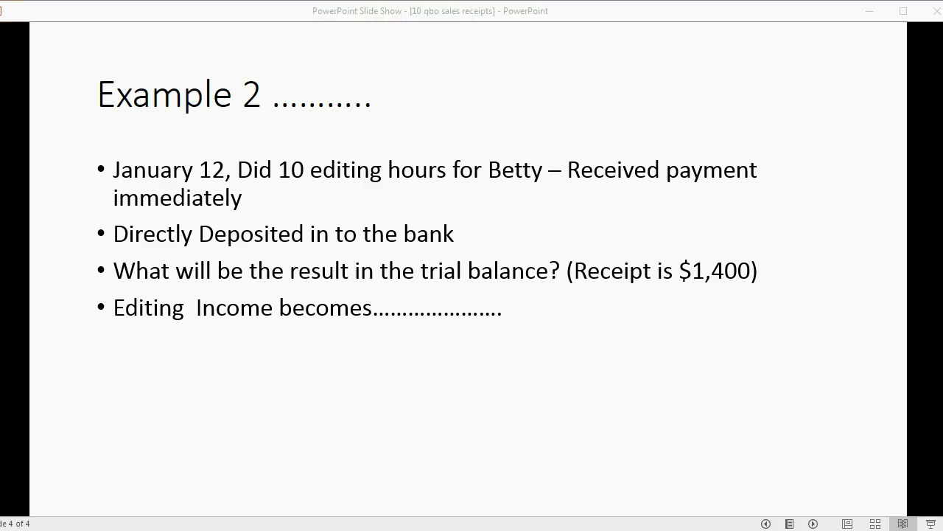
# Check the current trial balance in QuickBooks and return to the PowerPoint slide show to reveal the remaining Example 2 bullets
pyautogui.hotkey('alt', 'Tab')
pyautogui.scroll(-3, 390, 464)
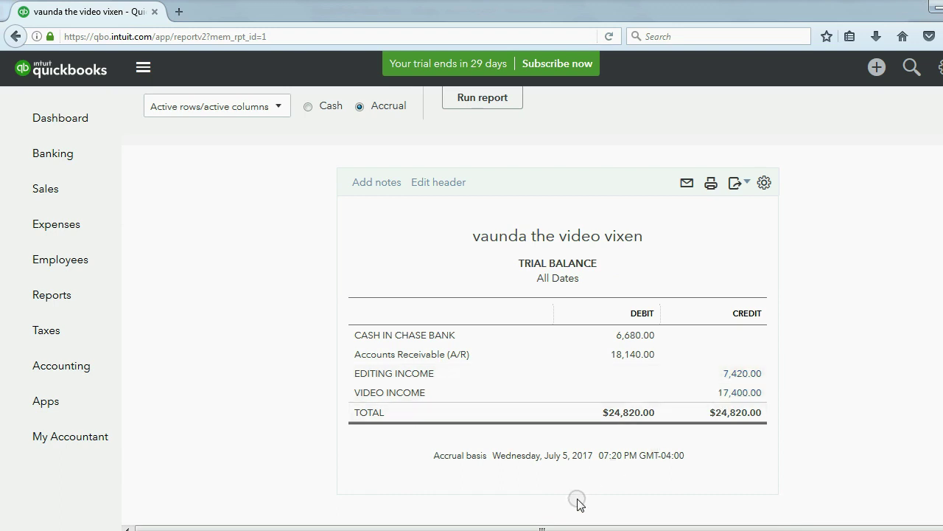
pyautogui.hotkey('alt', 'Tab')
pyautogui.click(529, 444)
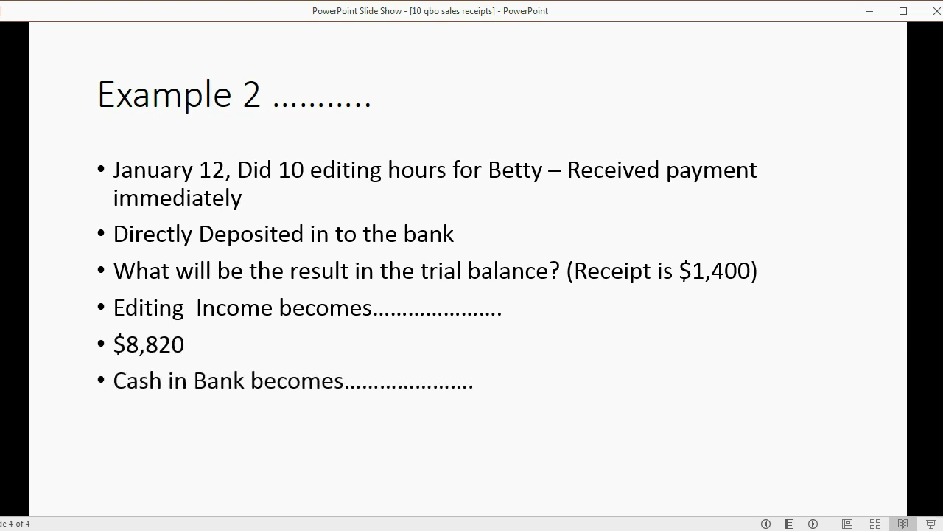
pyautogui.press('Right')
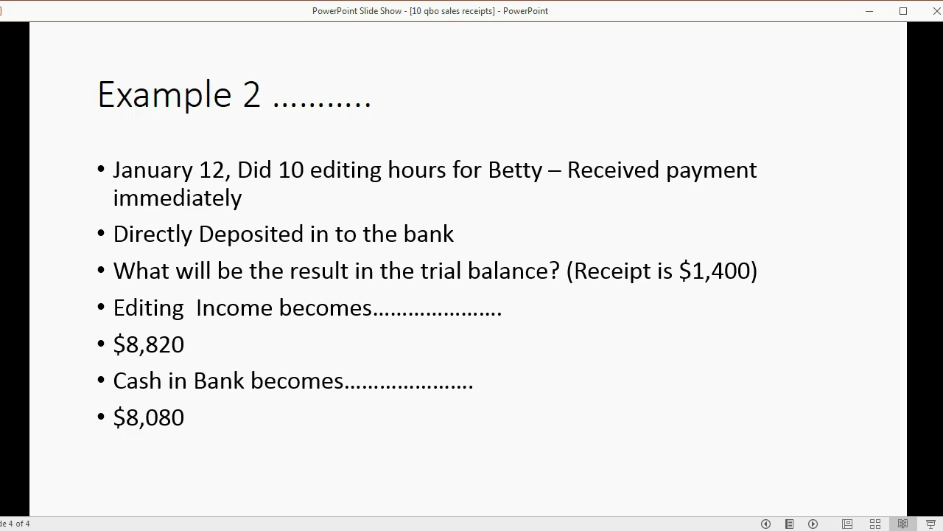
# Switch back to QuickBooks and create a sales receipt for the Example 2 customer, dated 01/12/2017
pyautogui.click(192, 528)
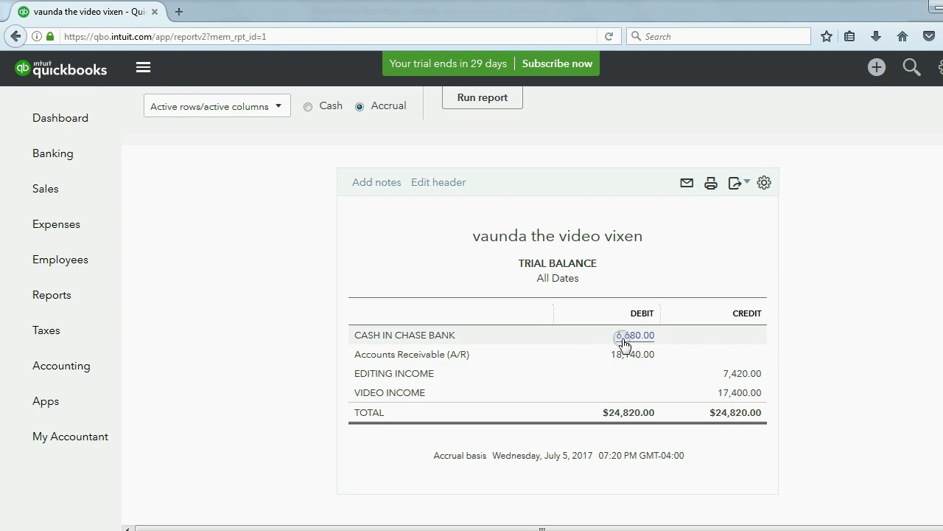
pyautogui.click(875, 70)
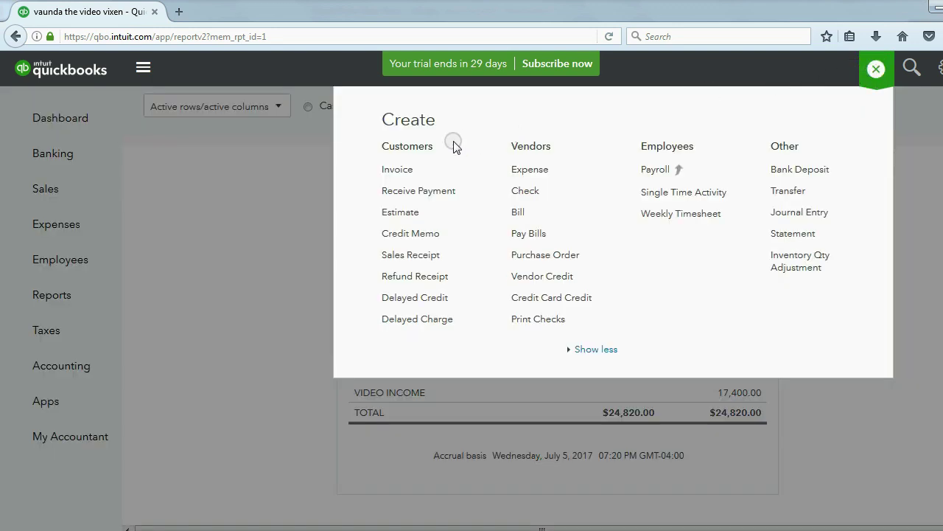
pyautogui.click(394, 245)
pyautogui.click(400, 257)
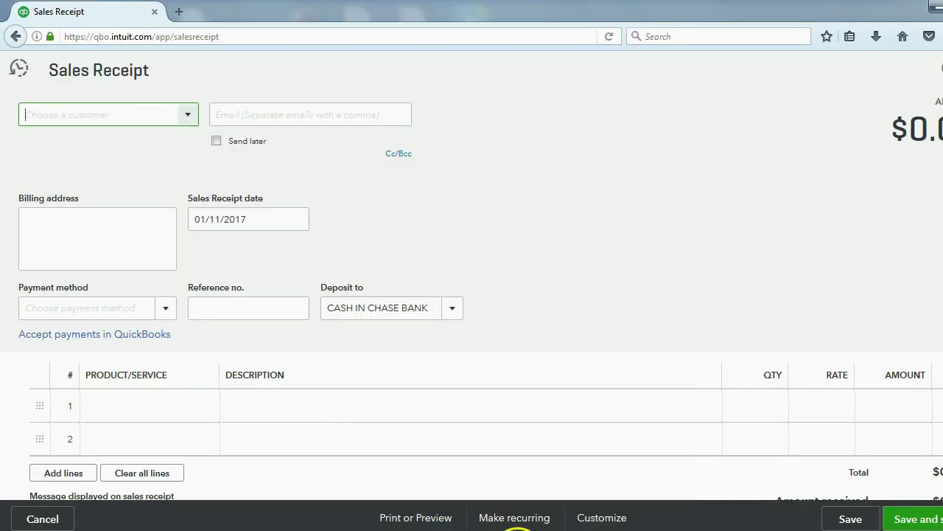
pyautogui.click(189, 117)
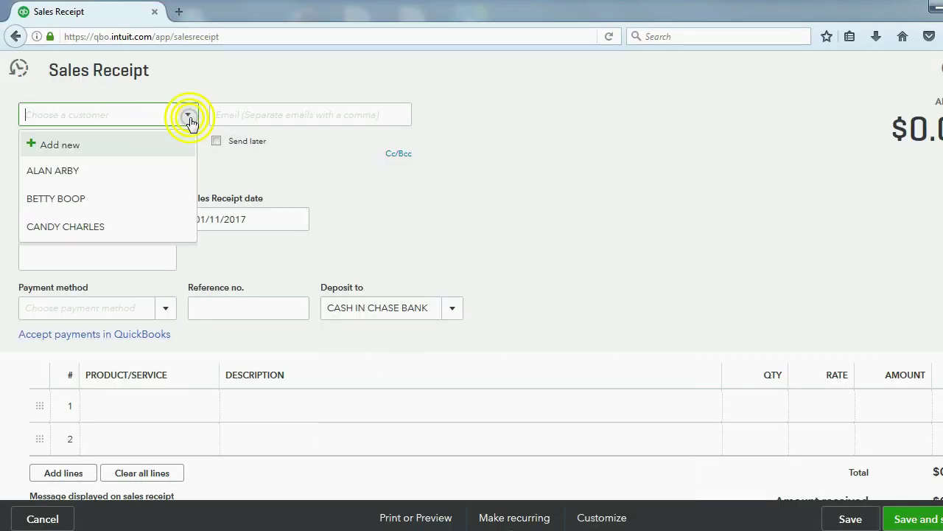
pyautogui.click(123, 199)
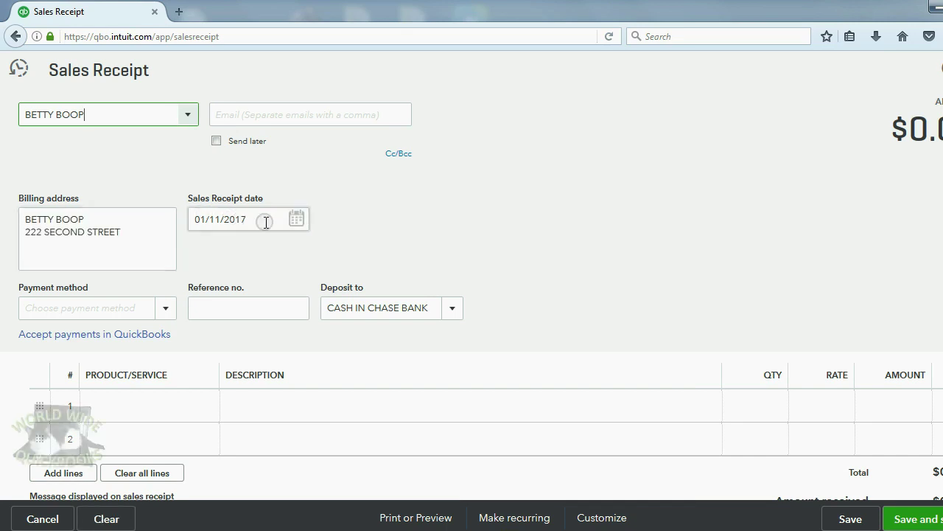
pyautogui.click(295, 220)
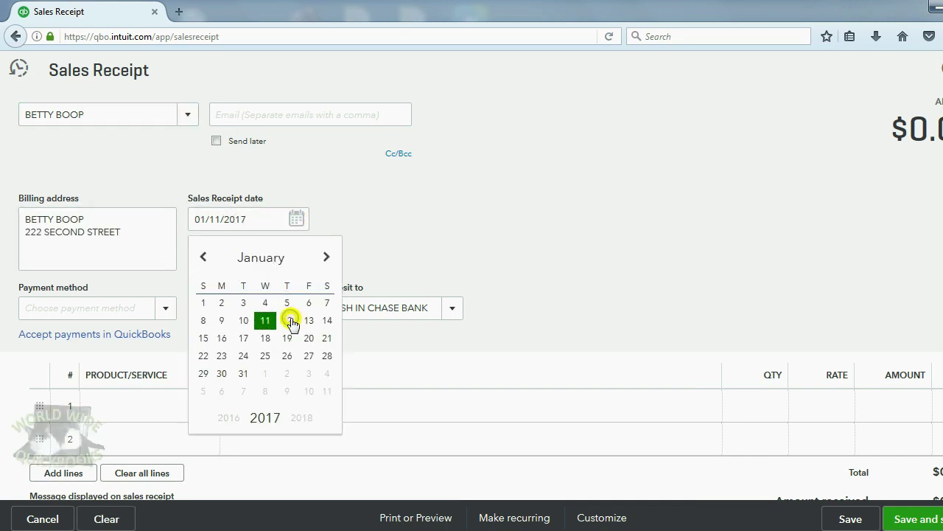
pyautogui.click(291, 319)
# Add the EDITING service to the first line of the sales receipt with a quantity of 10
pyautogui.click(167, 410)
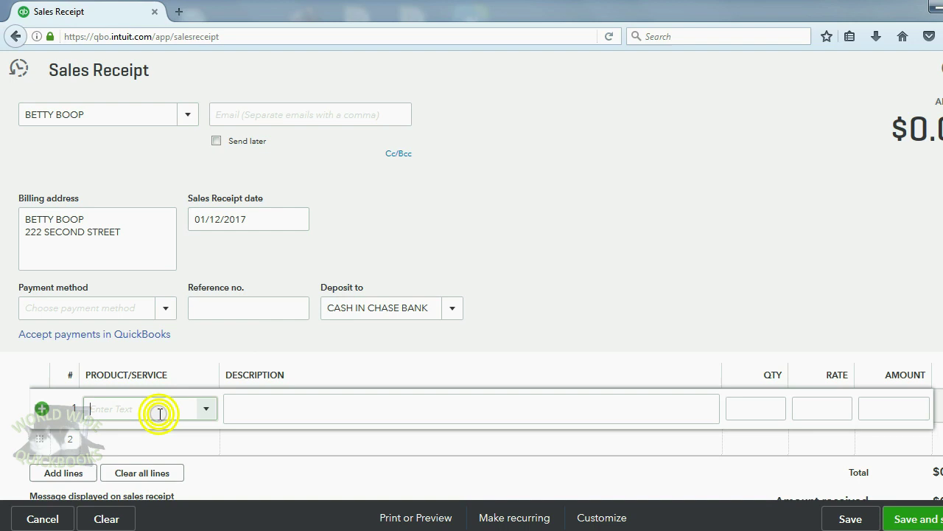
pyautogui.click(206, 409)
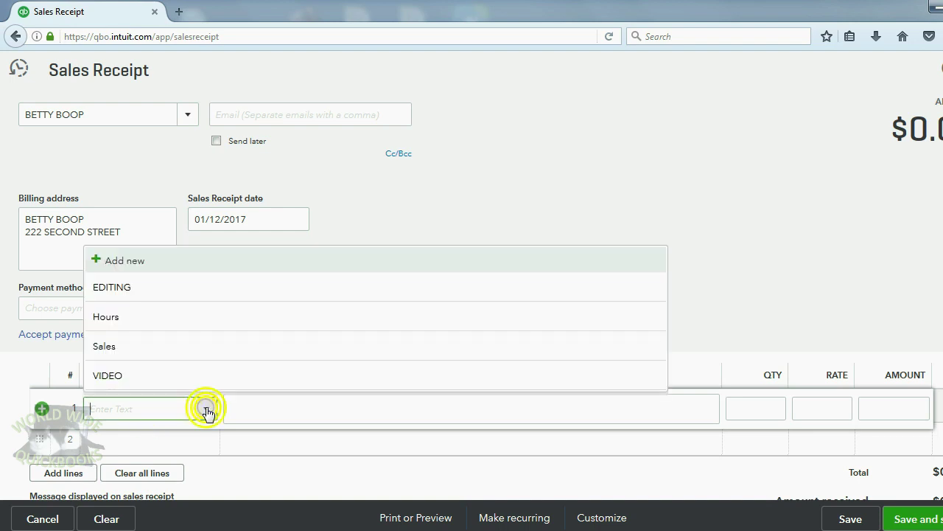
pyautogui.click(164, 294)
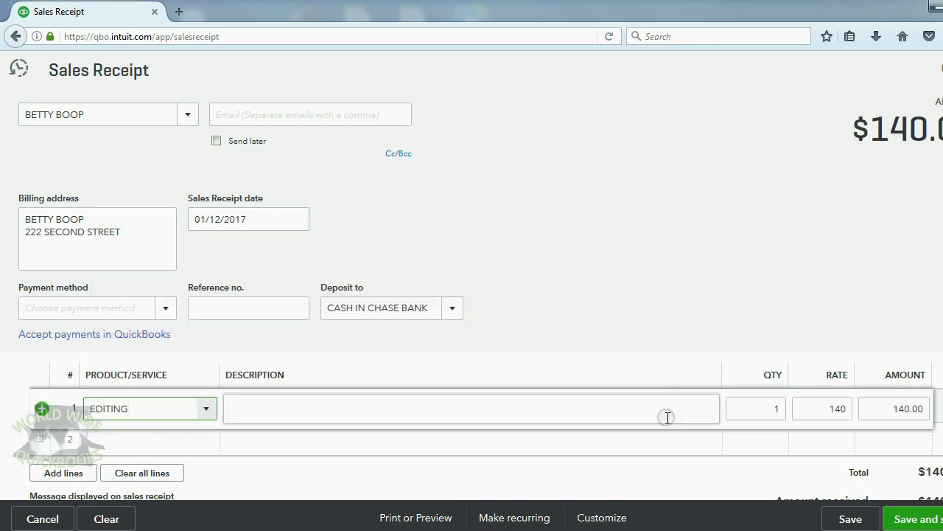
pyautogui.click(770, 415)
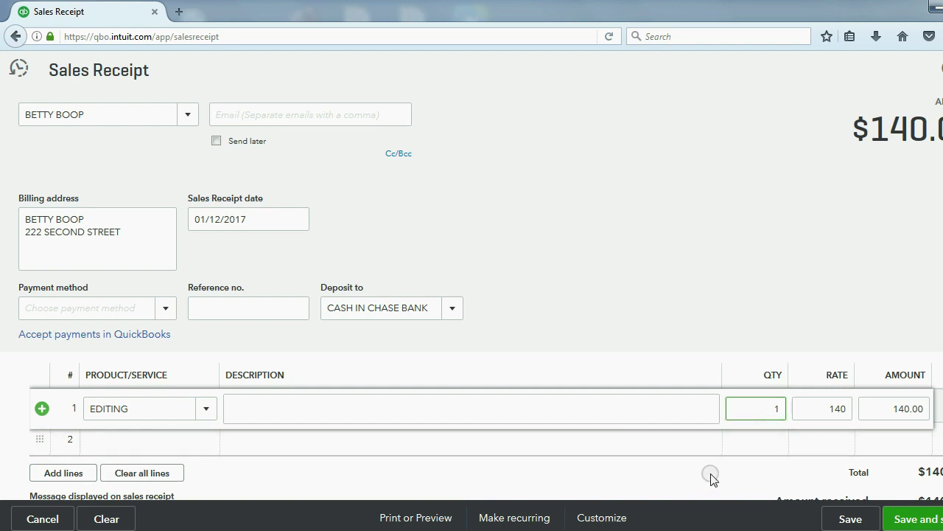
pyautogui.press('Tab')
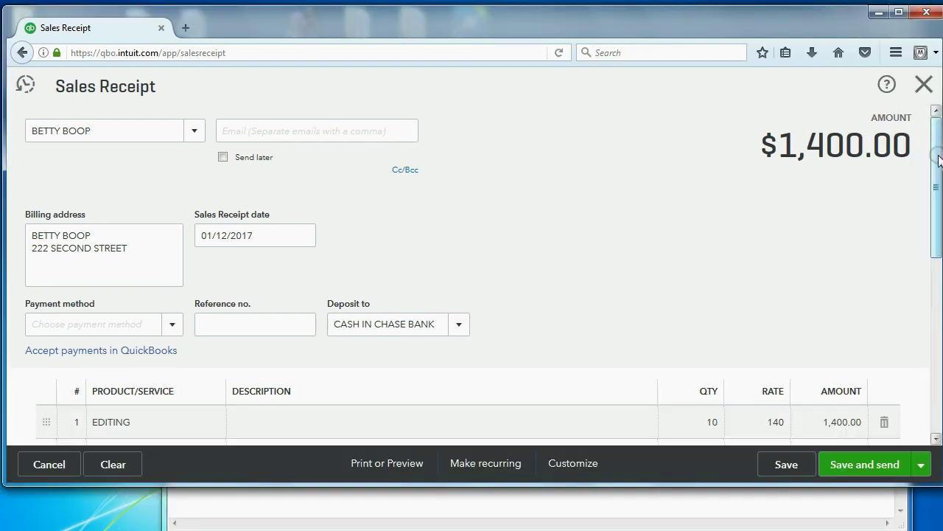
# Review the sales receipt's totals, save it and close it to return to the trial balance
pyautogui.moveTo(935, 156)
pyautogui.mouseDown()
pyautogui.moveTo(911, 246)
pyautogui.moveTo(913, 357)
pyautogui.moveTo(923, 151)
pyautogui.mouseUp()
pyautogui.scroll(-5, 923, 151)
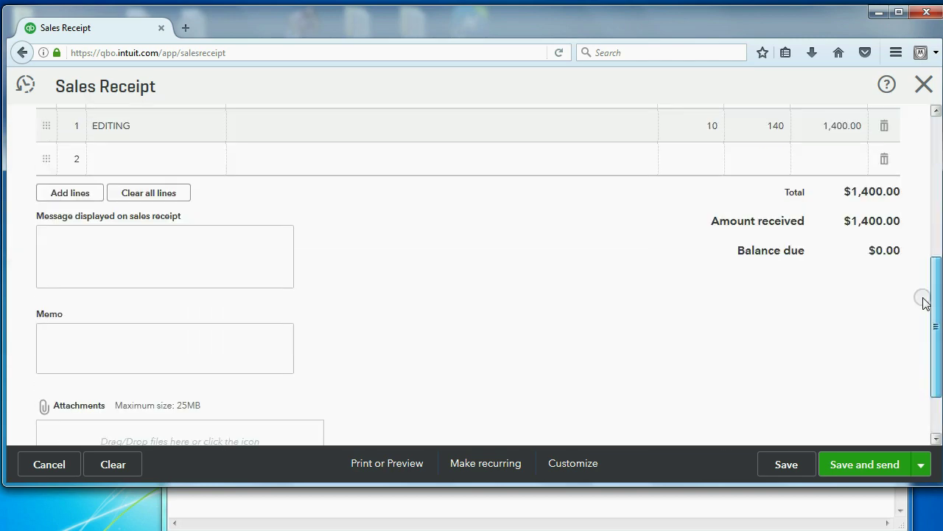
pyautogui.click(787, 464)
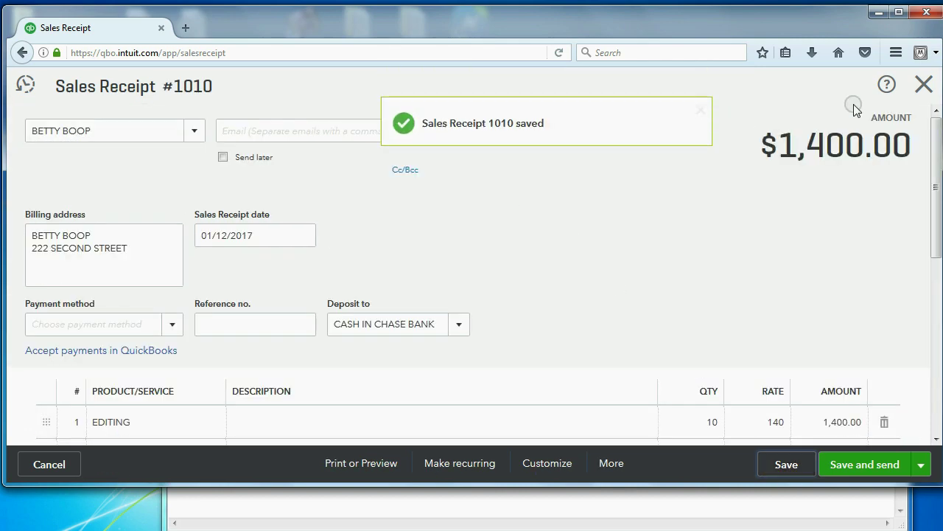
pyautogui.click(925, 86)
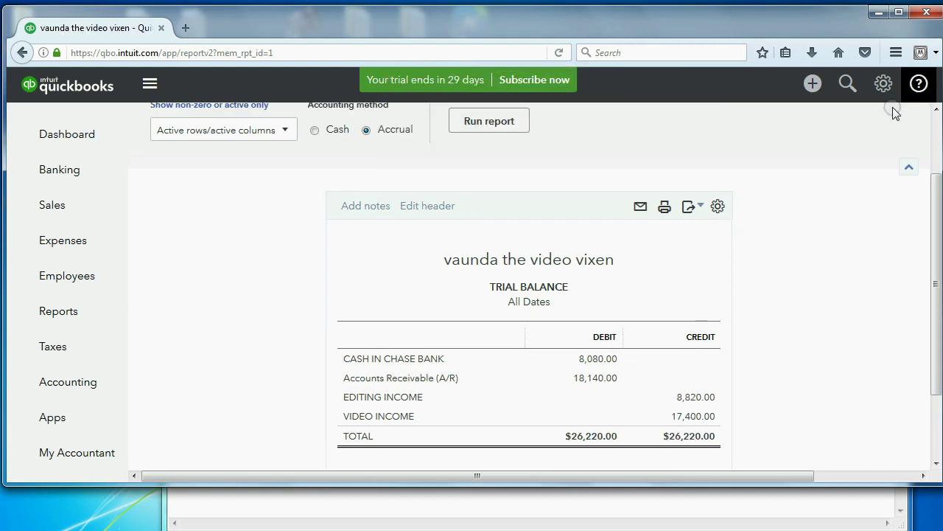
# Compare the trial balance with the Example 2 slide and review the transactions behind the CASH IN CHASE BANK balance
pyautogui.click(599, 359)
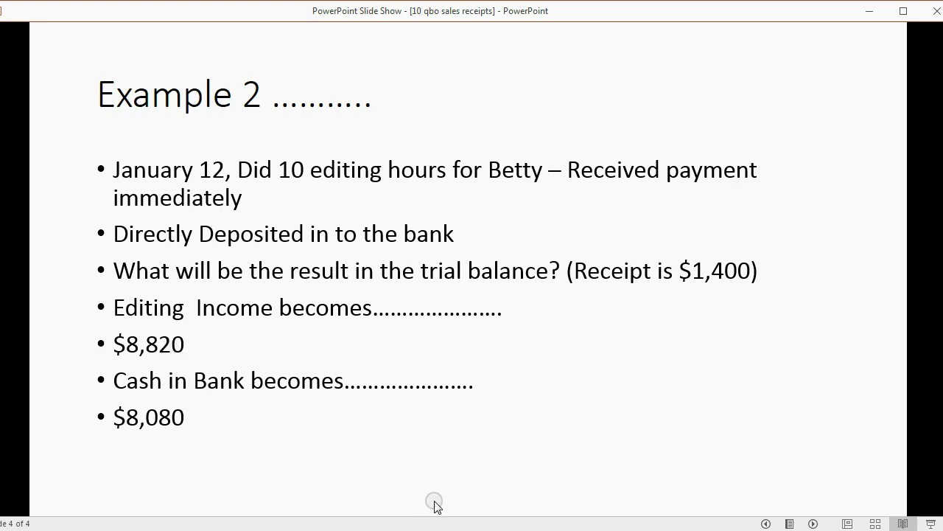
pyautogui.hotkey('alt', 'Tab')
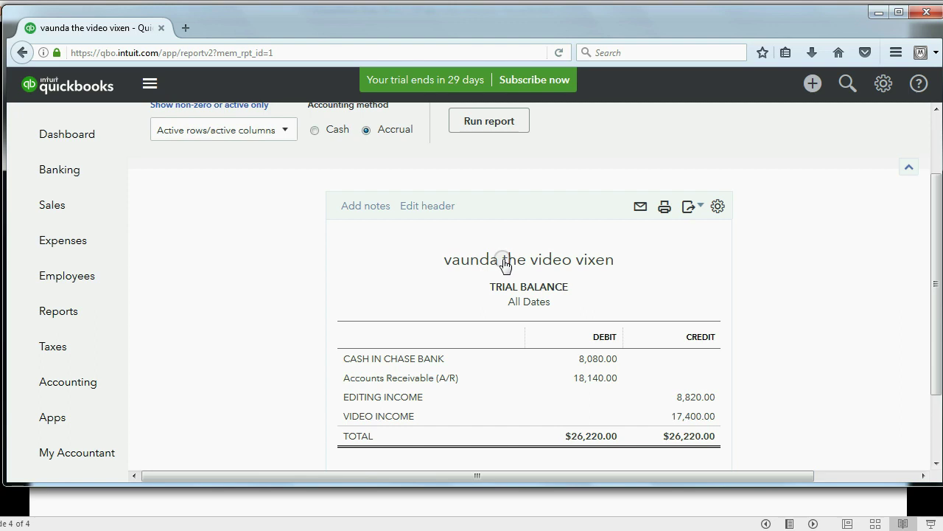
pyautogui.click(597, 361)
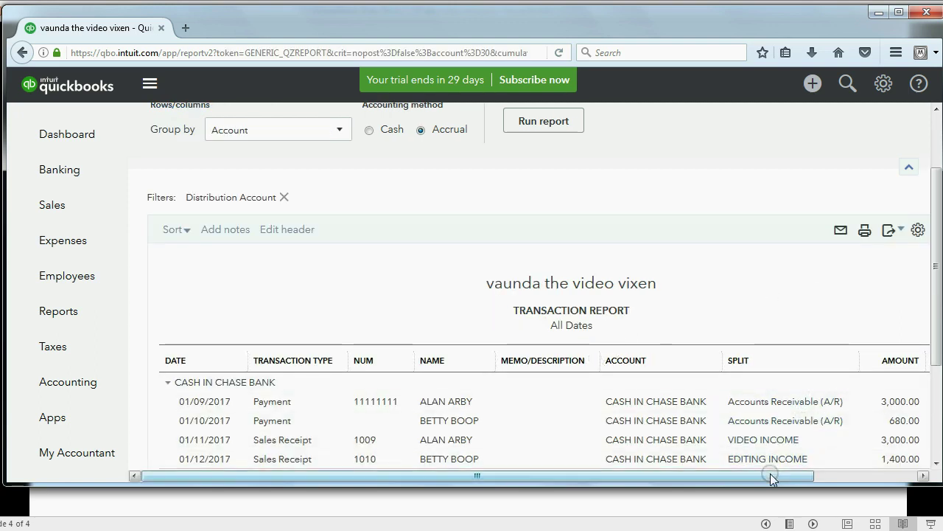
pyautogui.moveTo(772, 478); pyautogui.dragTo(840, 480)
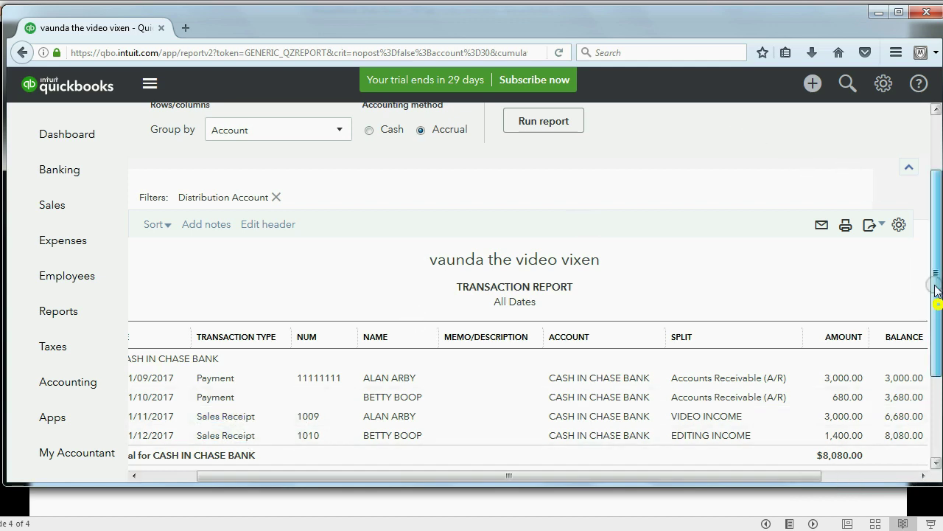
pyautogui.scroll(2, 935, 234)
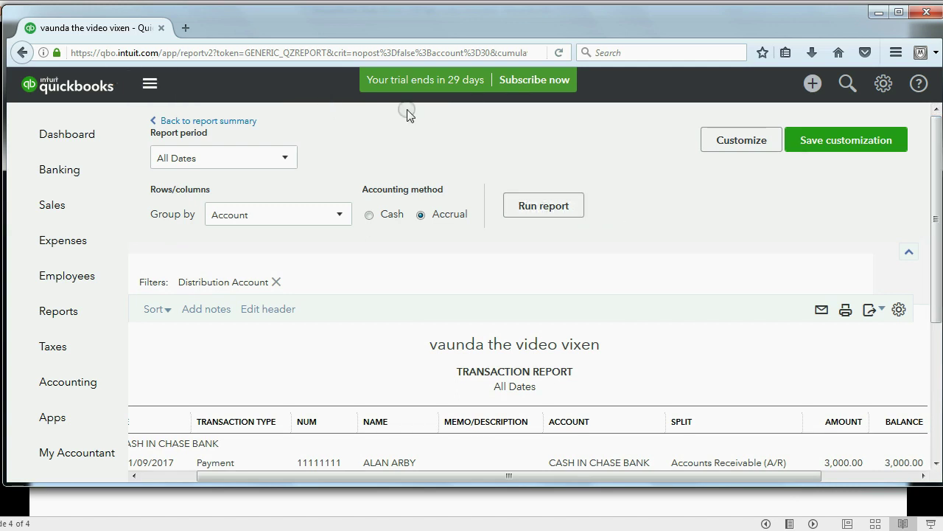
pyautogui.moveTo(936, 311); pyautogui.dragTo(939, 447)
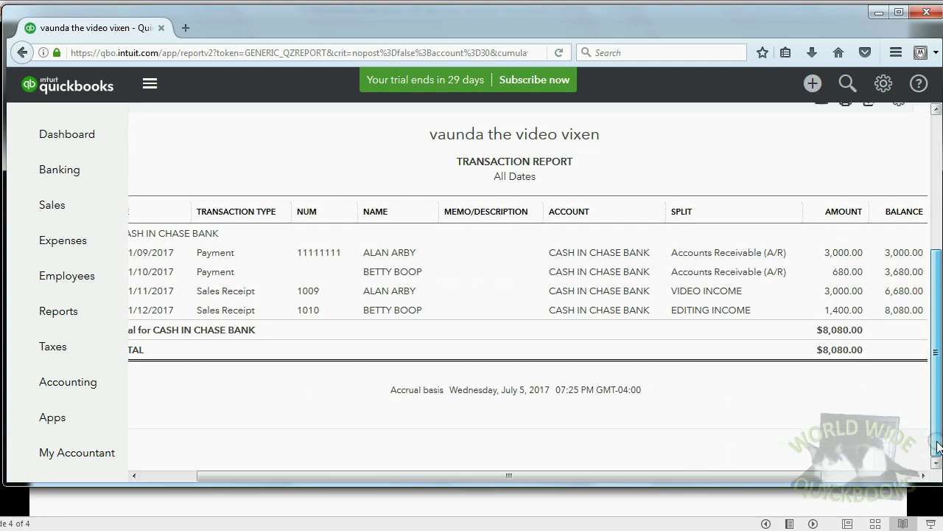
pyautogui.moveTo(931, 408); pyautogui.dragTo(916, 248)
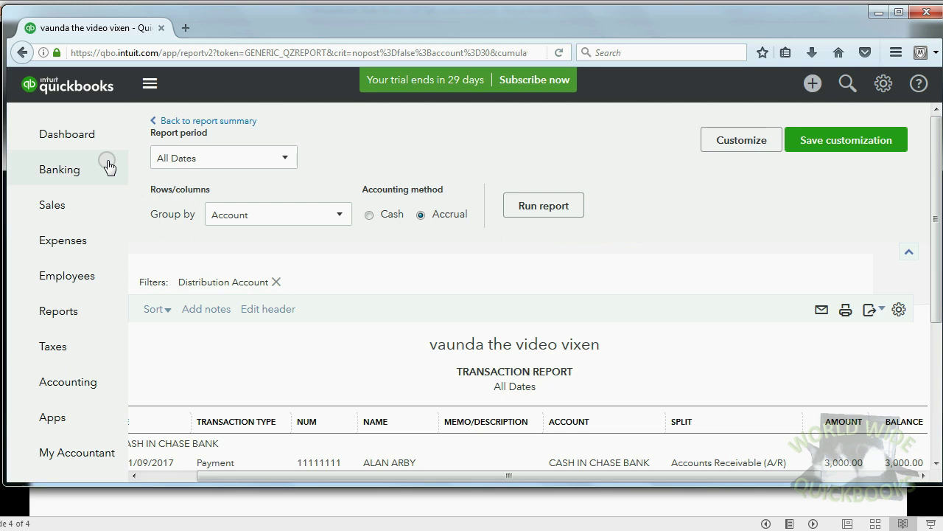
# Return to the trial balance, review the transactions behind the EDITING INCOME balance, and go back to the trial balance
pyautogui.click(23, 52)
pyautogui.scroll(-3, 444, 219)
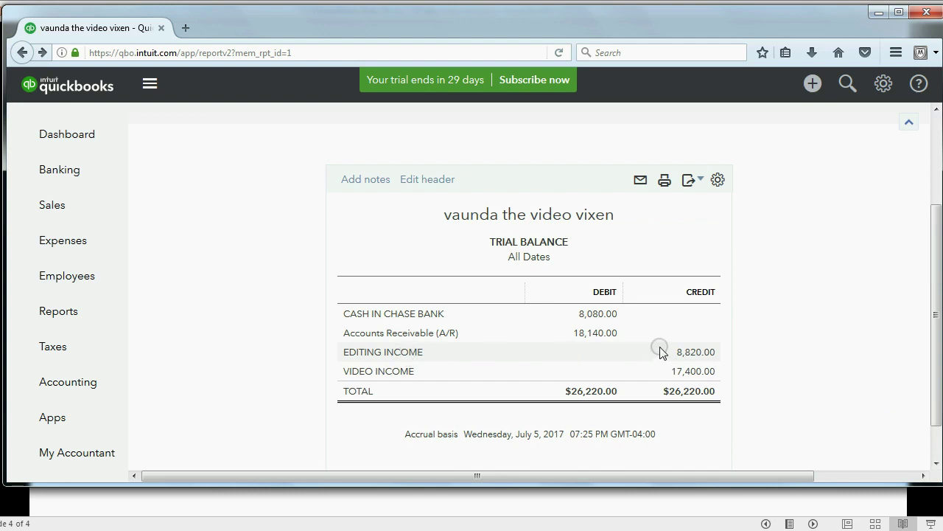
pyautogui.click(692, 353)
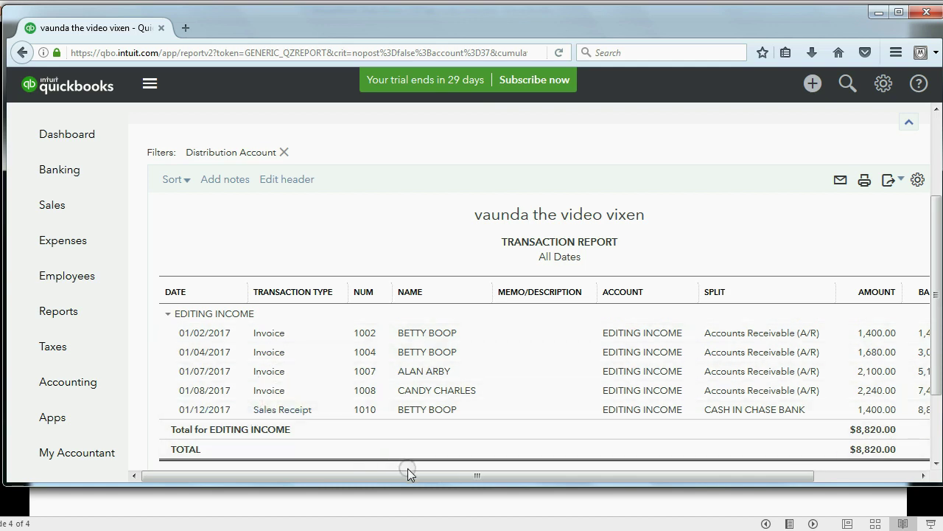
pyautogui.moveTo(410, 473); pyautogui.dragTo(375, 468)
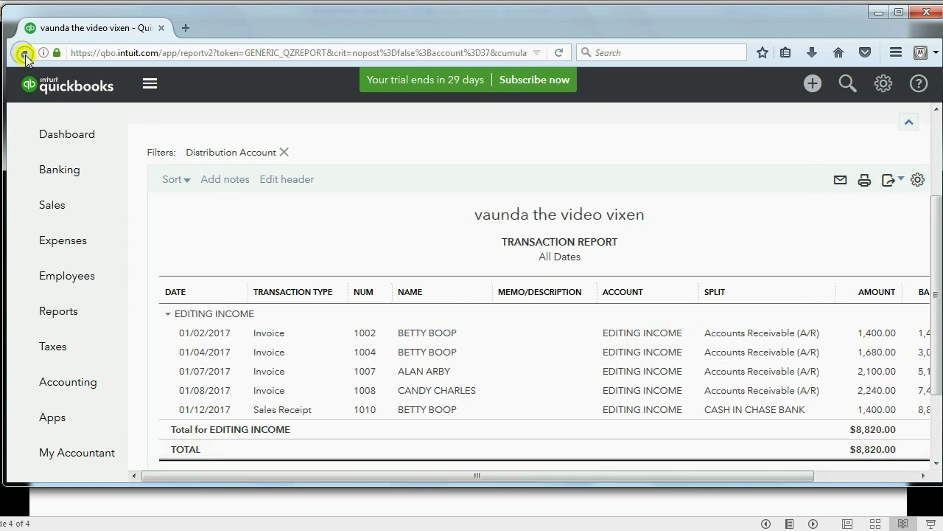
pyautogui.click(25, 54)
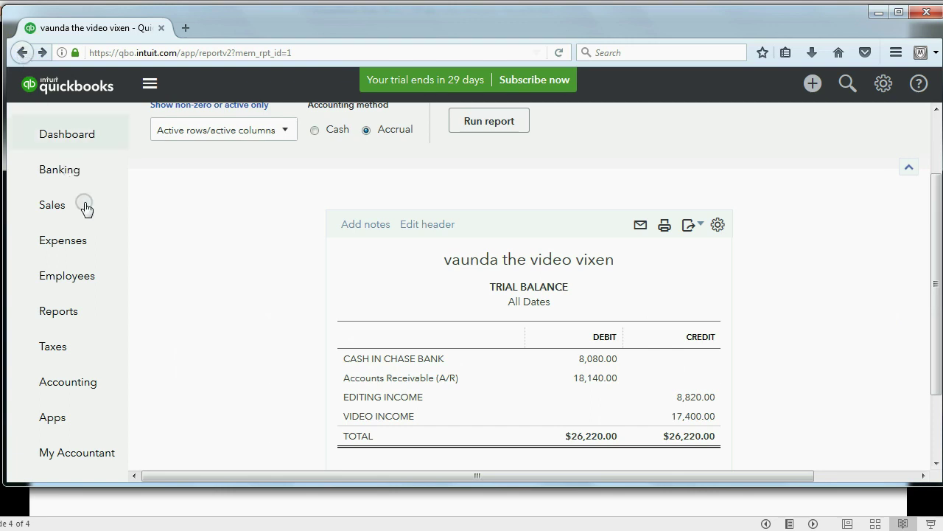
# Open the Sales by Customer Detail report from the Review Sales group of all reports
pyautogui.click(63, 313)
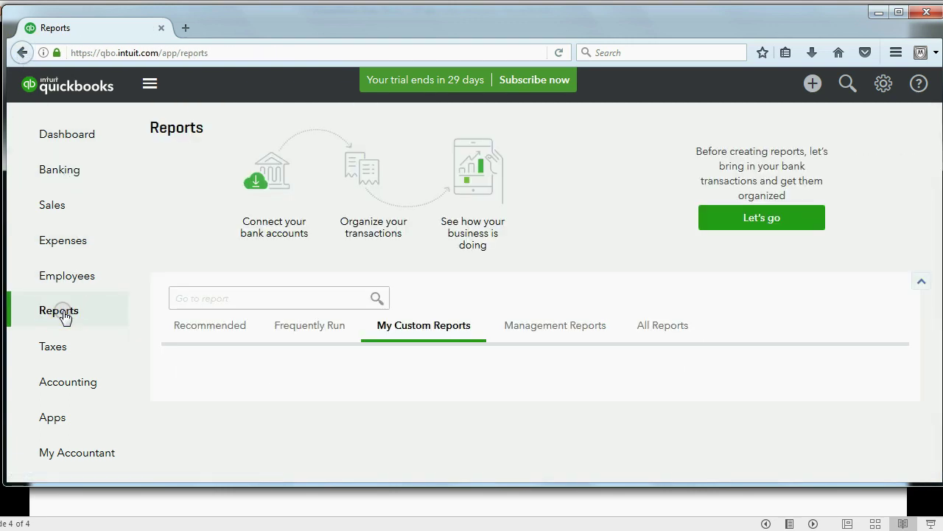
pyautogui.scroll(-2, 343, 263)
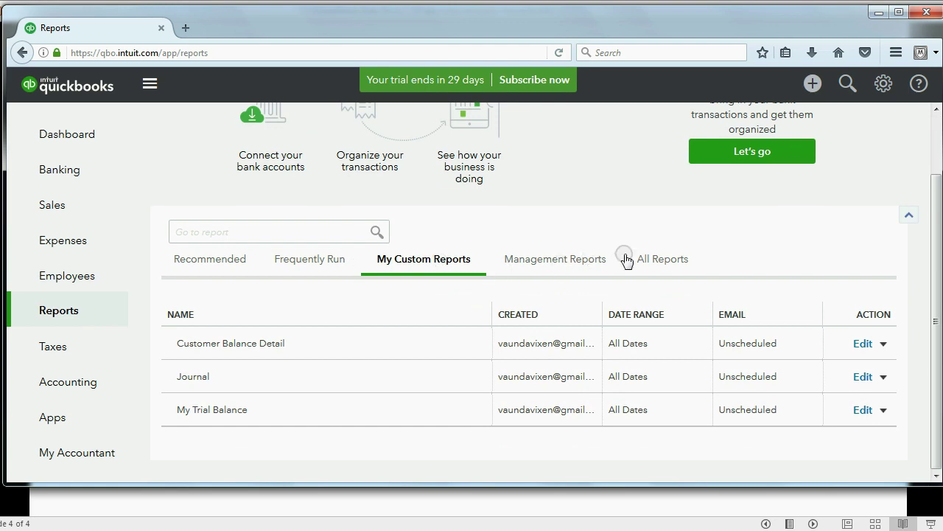
pyautogui.click(663, 258)
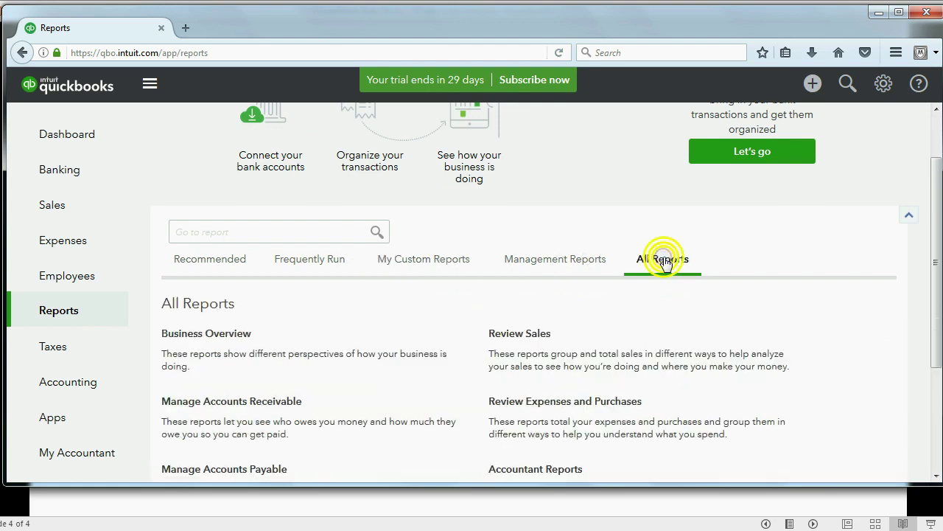
pyautogui.click(508, 331)
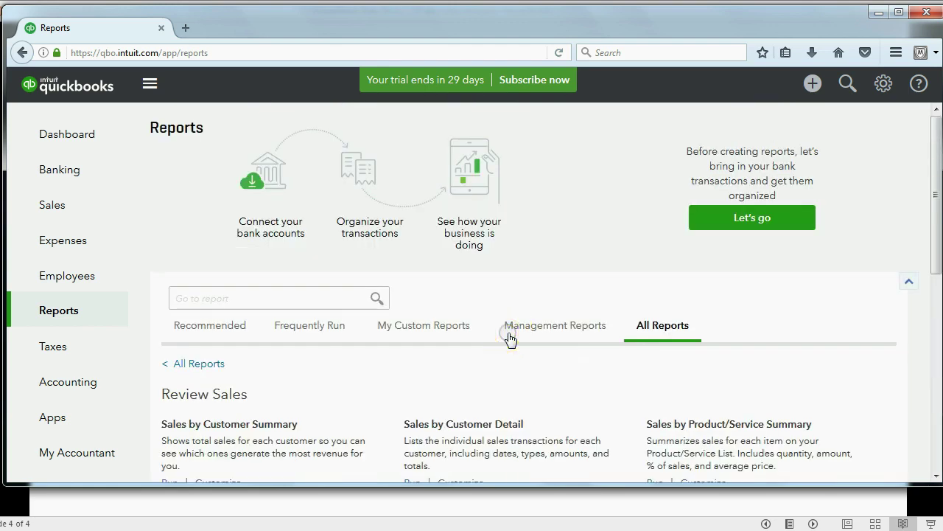
pyautogui.click(473, 429)
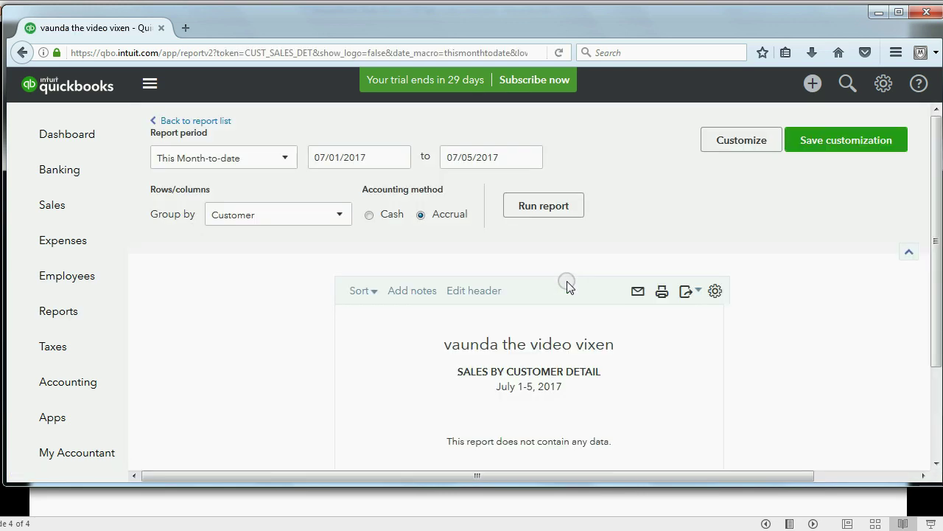
# Run the Sales by Customer Detail report for All Dates and review the sales listed for each customer
pyautogui.scroll(-3, 932, 295)
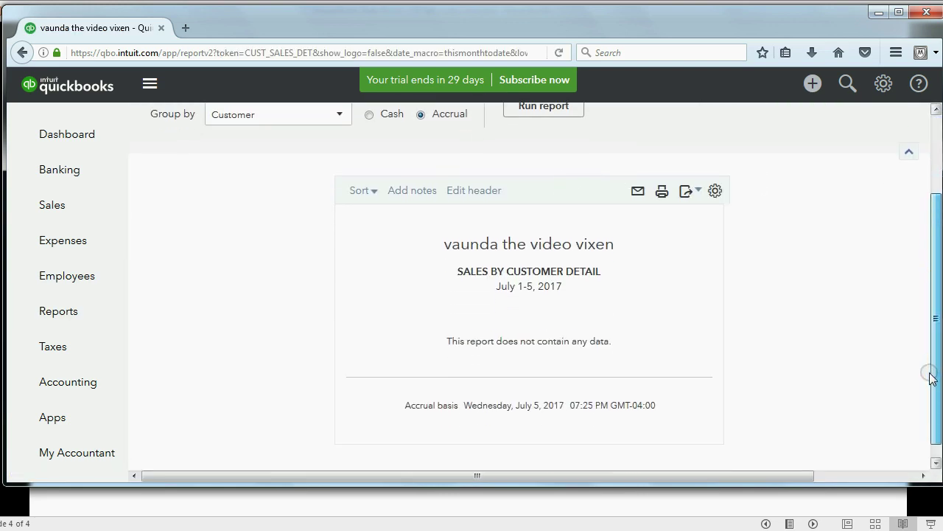
pyautogui.scroll(2, 930, 368)
pyautogui.scroll(1, 927, 303)
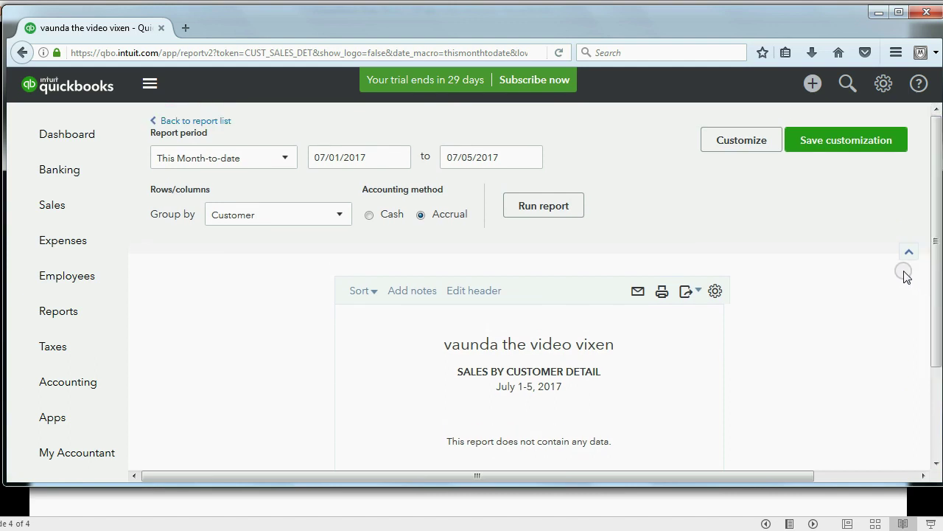
pyautogui.click(219, 158)
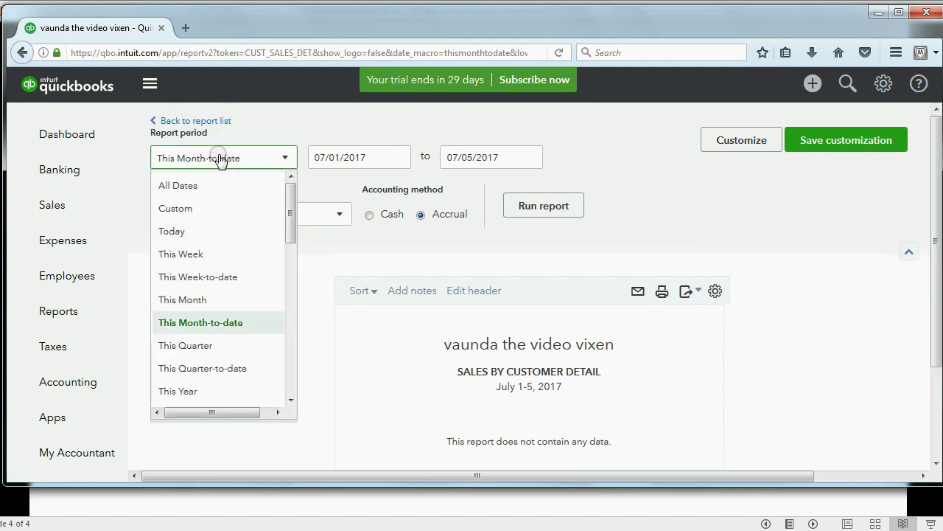
pyautogui.click(240, 185)
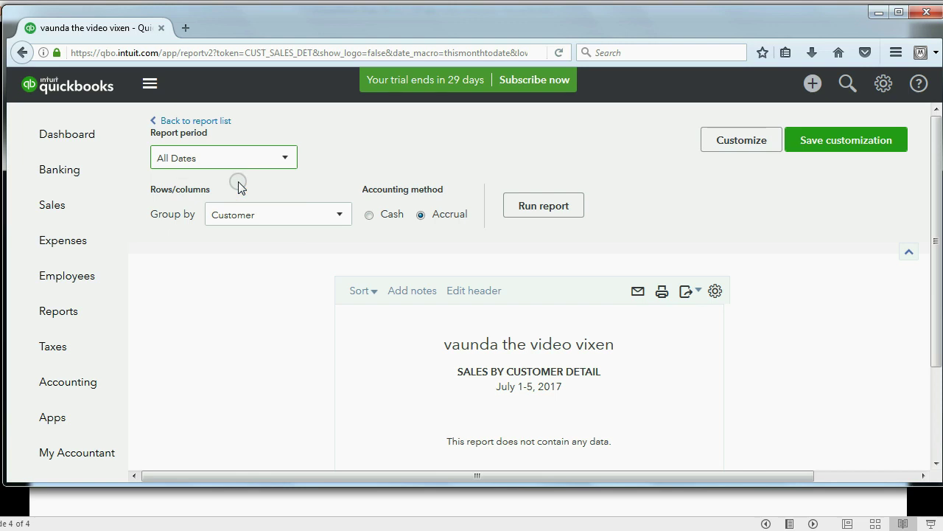
pyautogui.click(541, 210)
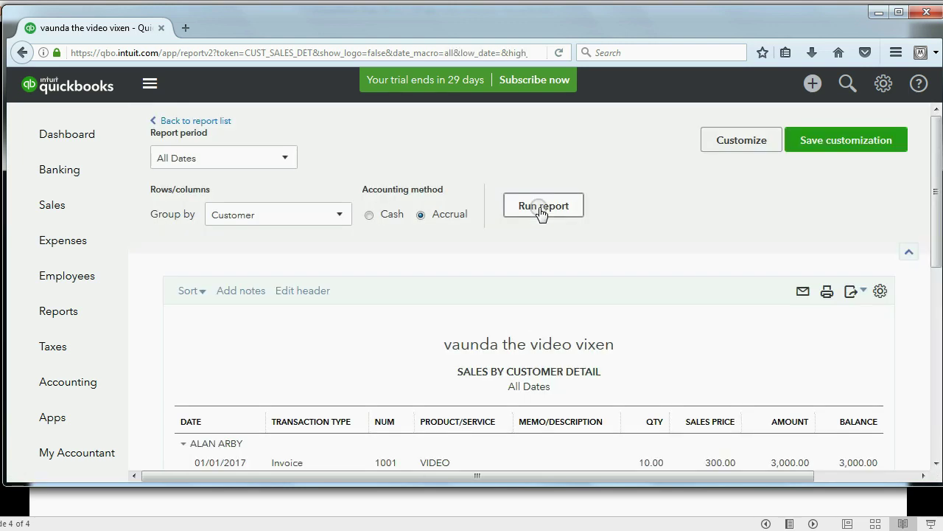
pyautogui.moveTo(931, 246); pyautogui.dragTo(927, 344)
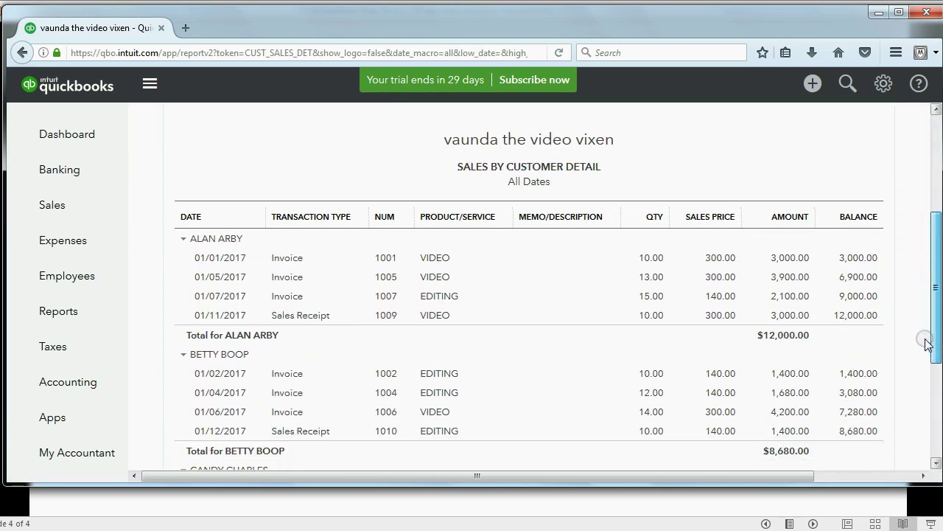